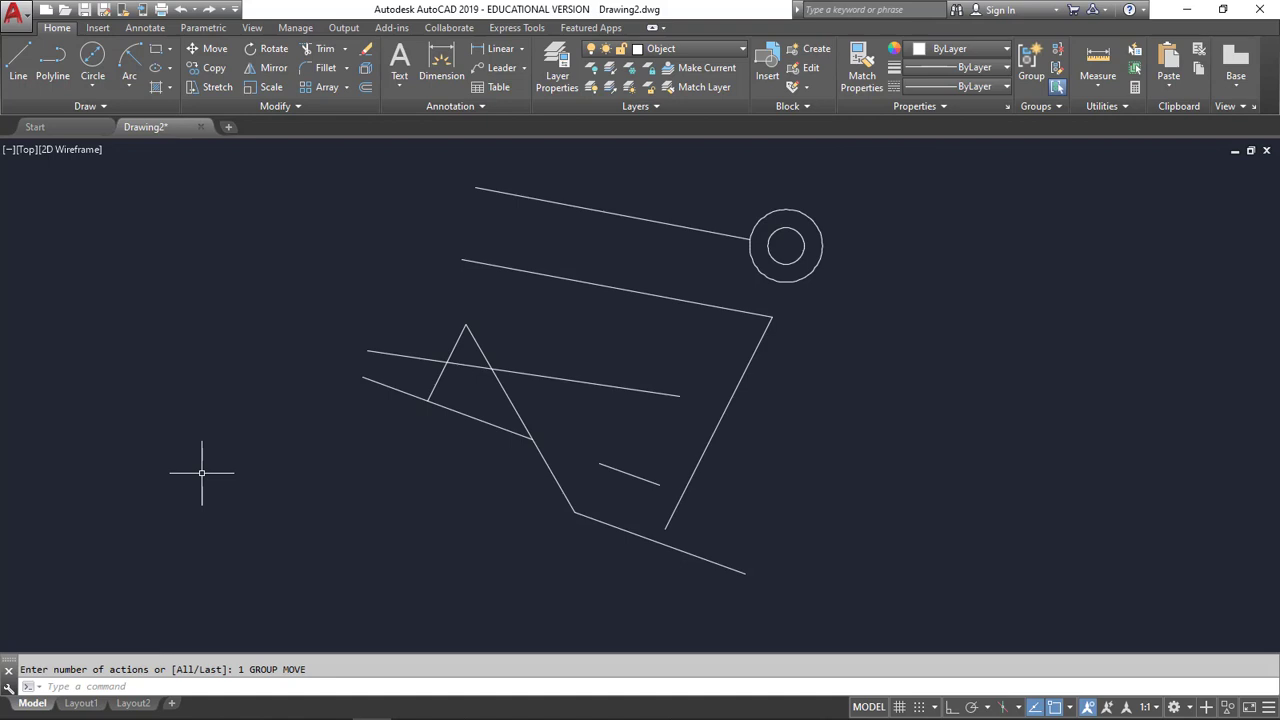
Mirror the long slanted line below the circles across a vertical axis through its upper endpoint, using Ortho mode and keeping the source.
left_click(268, 68)
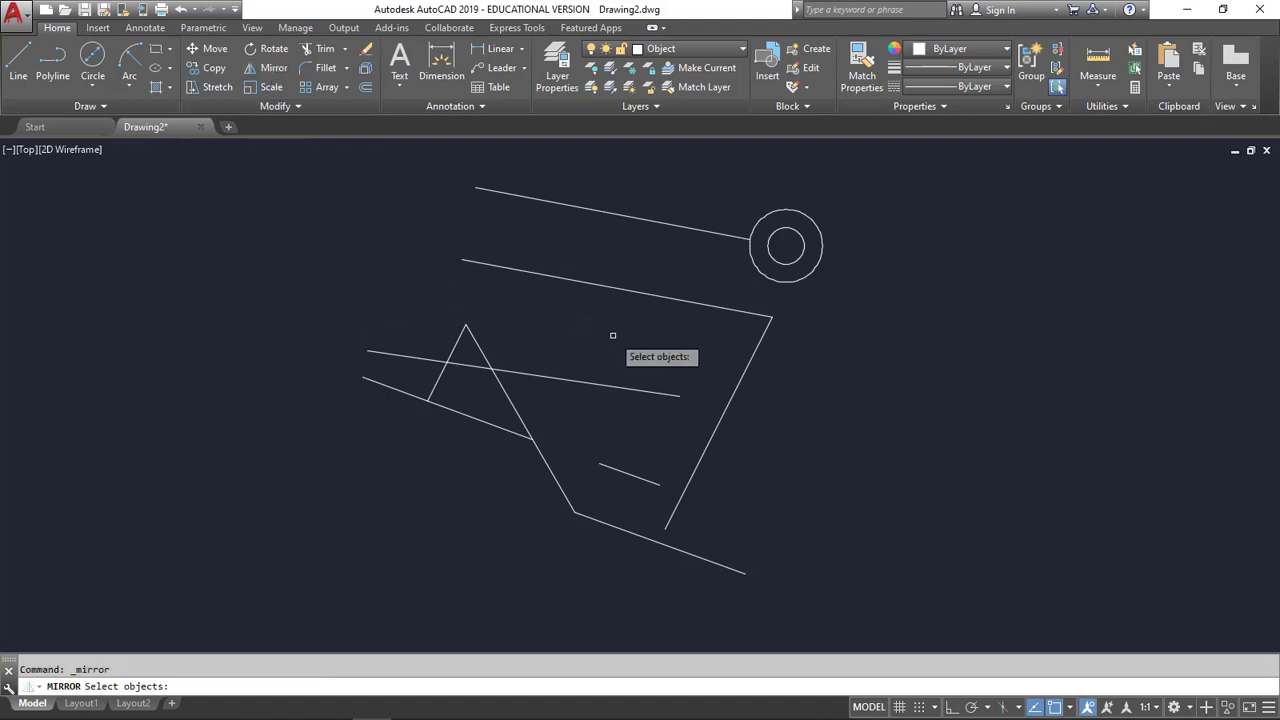
left_click(740, 378)
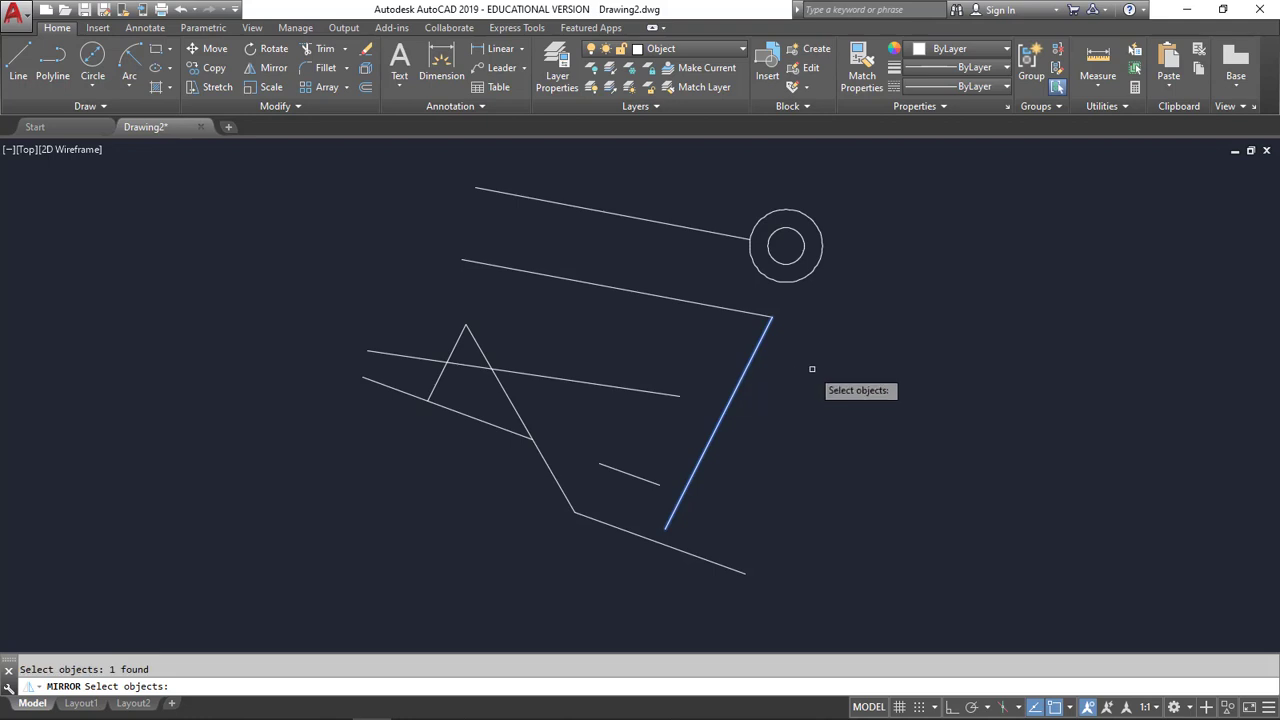
key("Return")
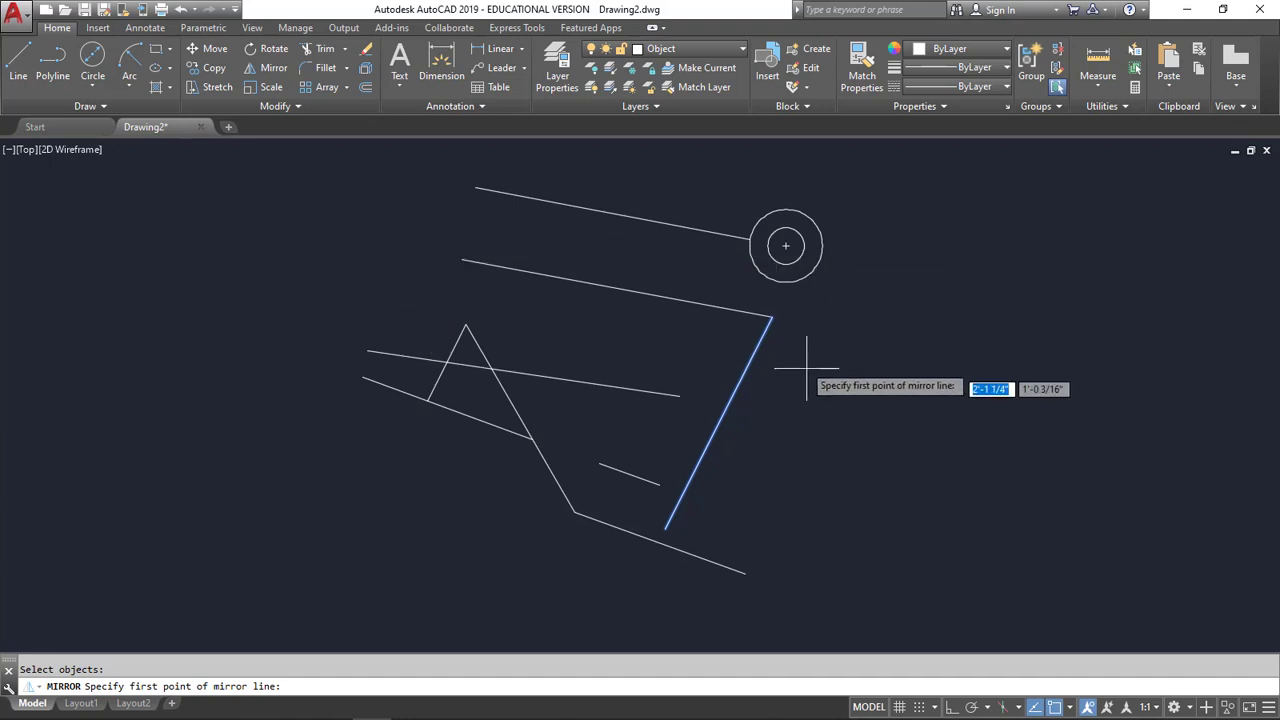
left_click(772, 318)
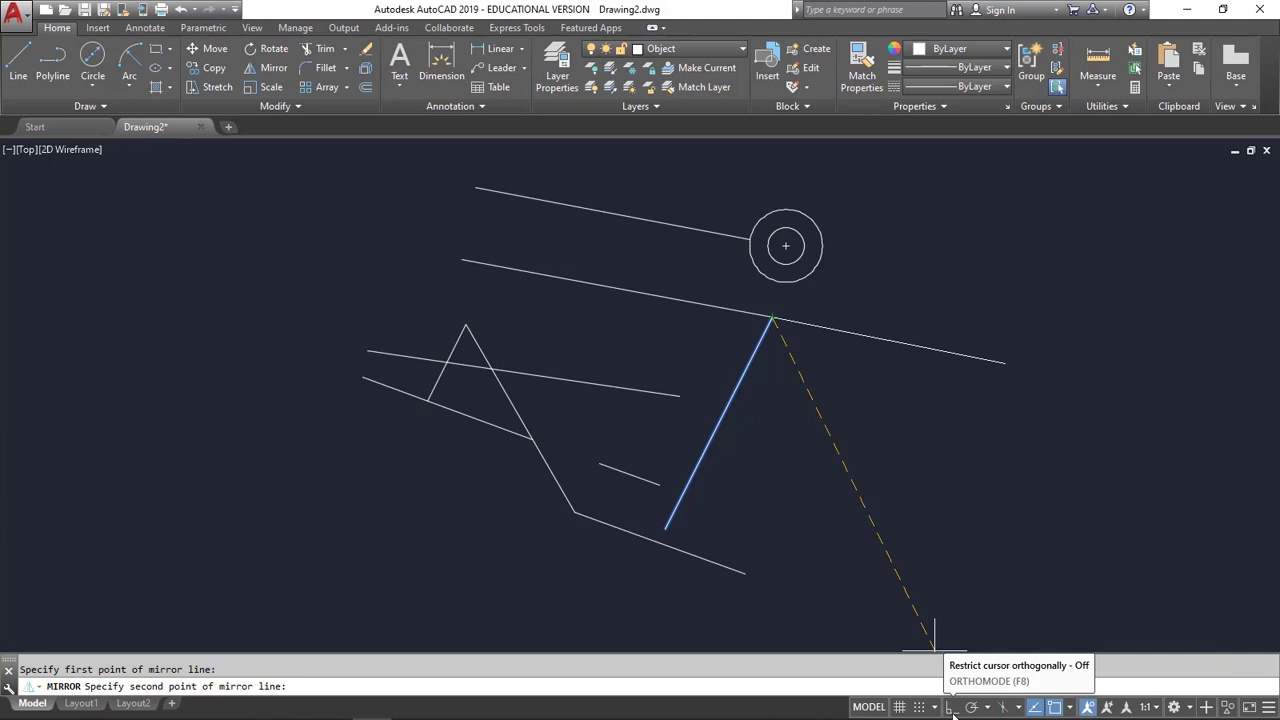
left_click(951, 707)
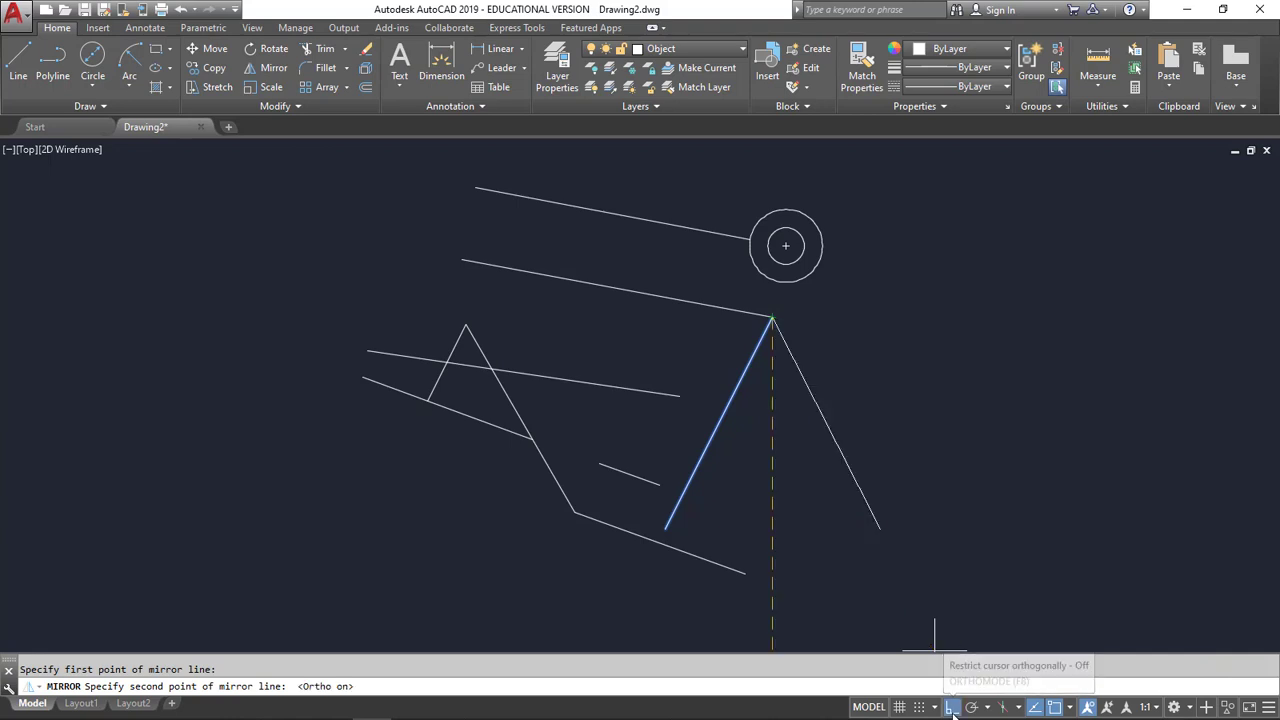
left_click(785, 540)
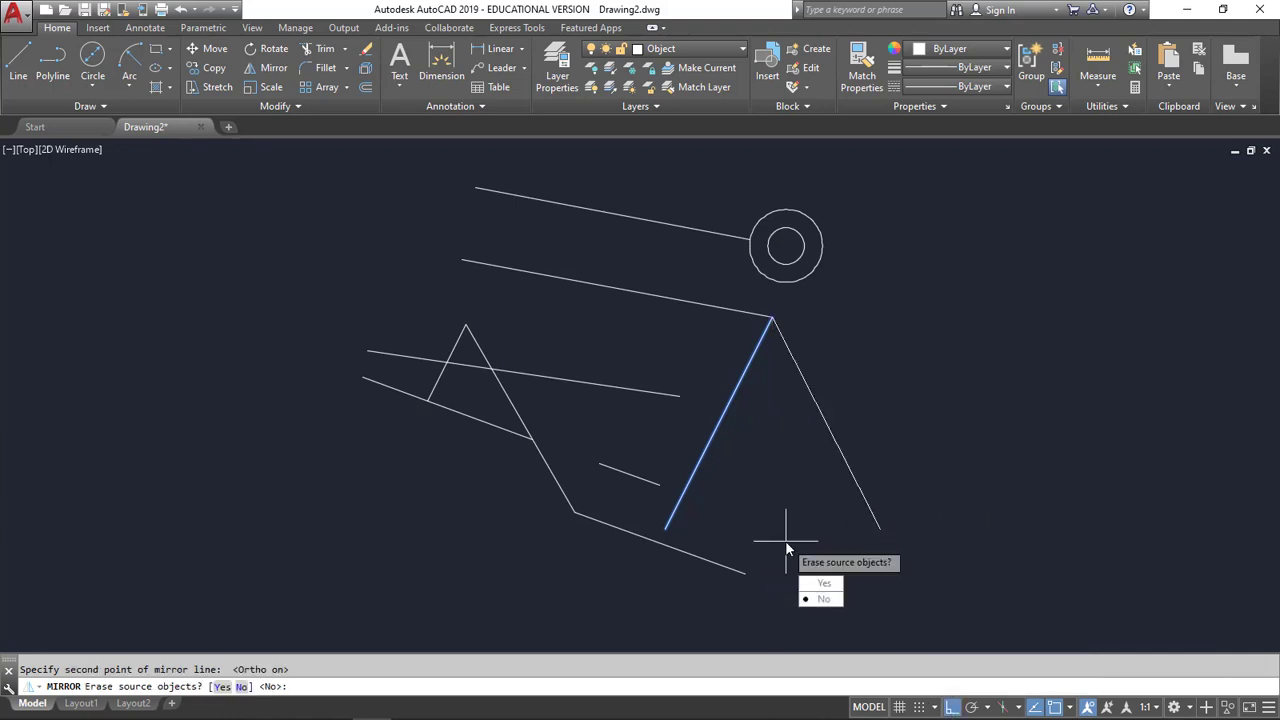
left_click(822, 600)
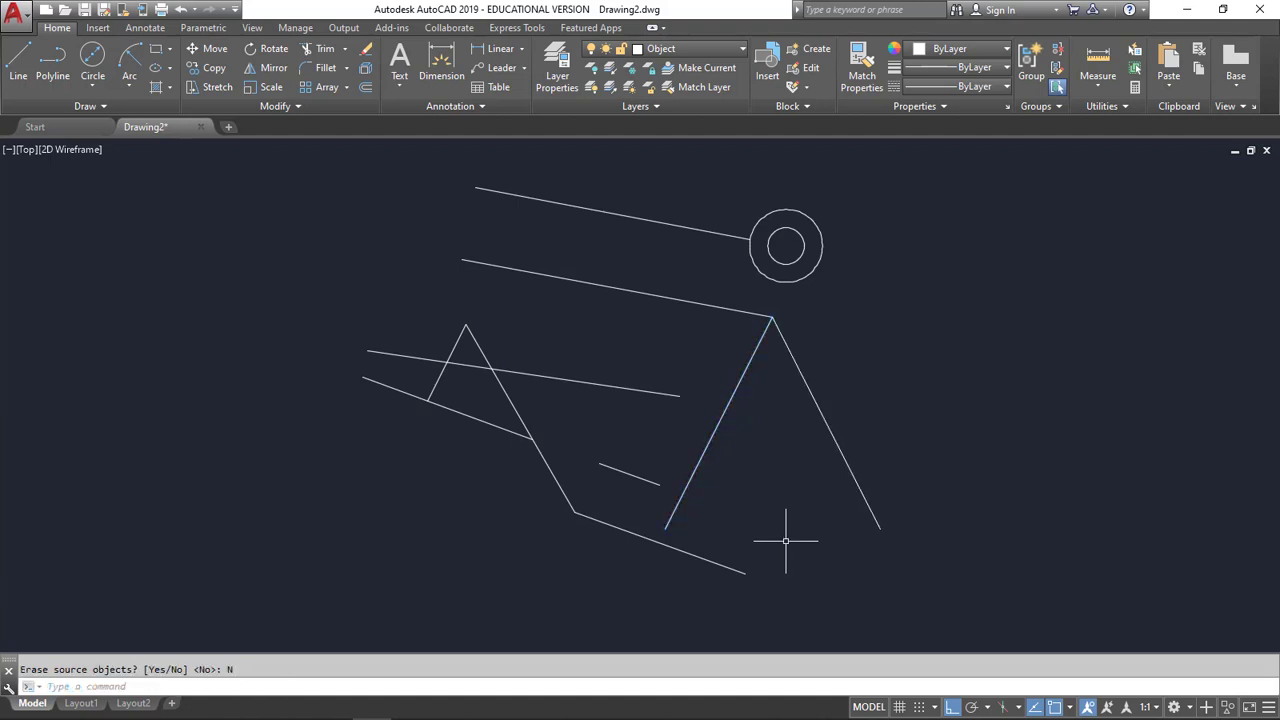
Mirror the new slanted copy across a vertical axis through its lower endpoint, erasing the source line.
left_click(274, 74)
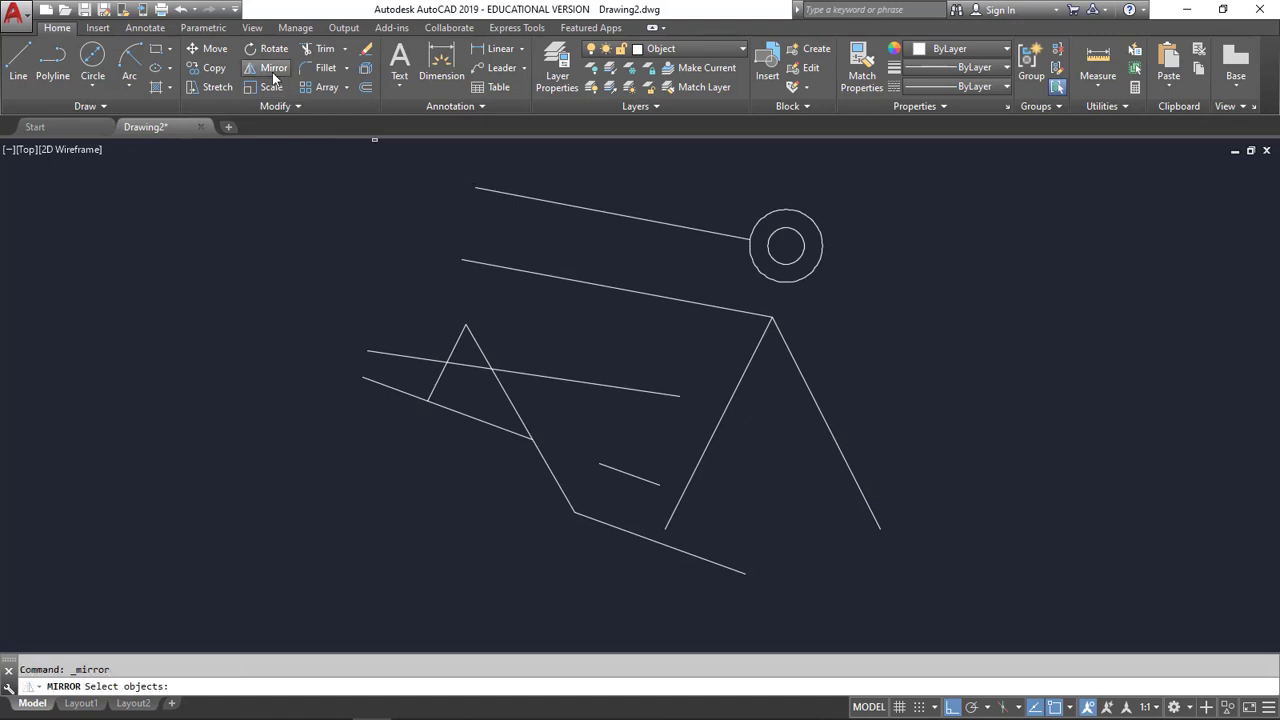
left_click(812, 396)
key("Return")
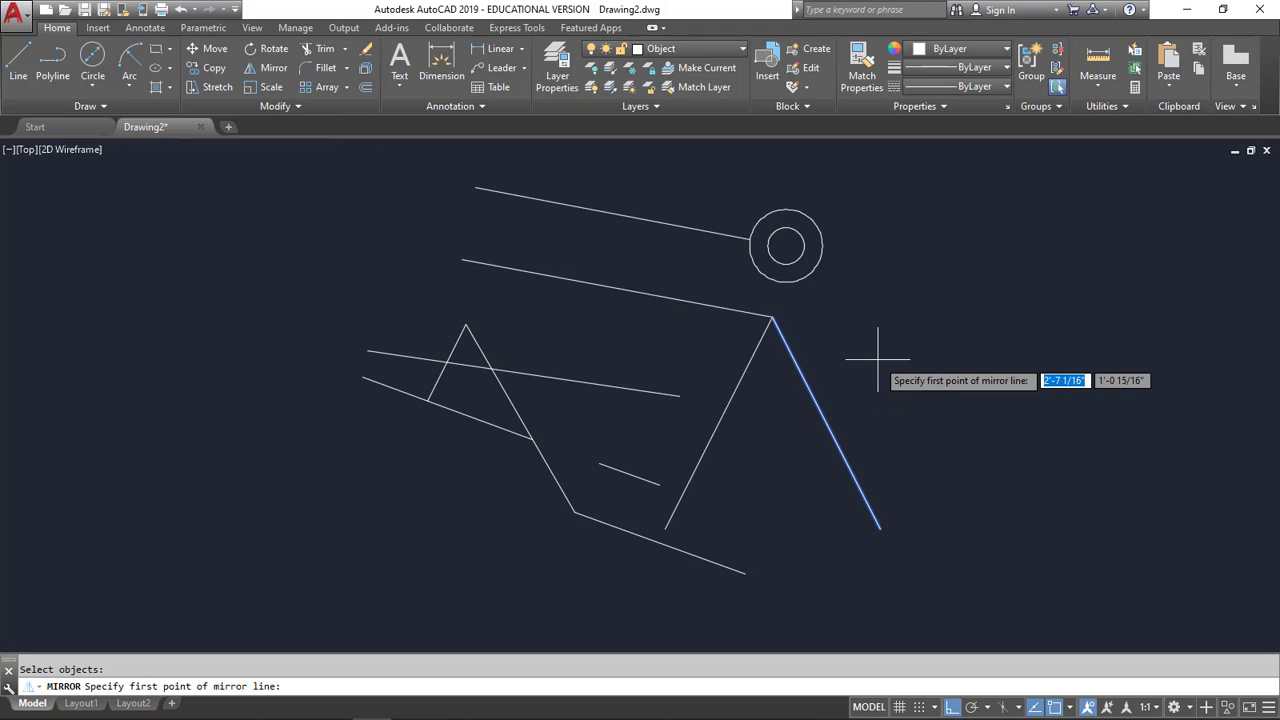
left_click(880, 527)
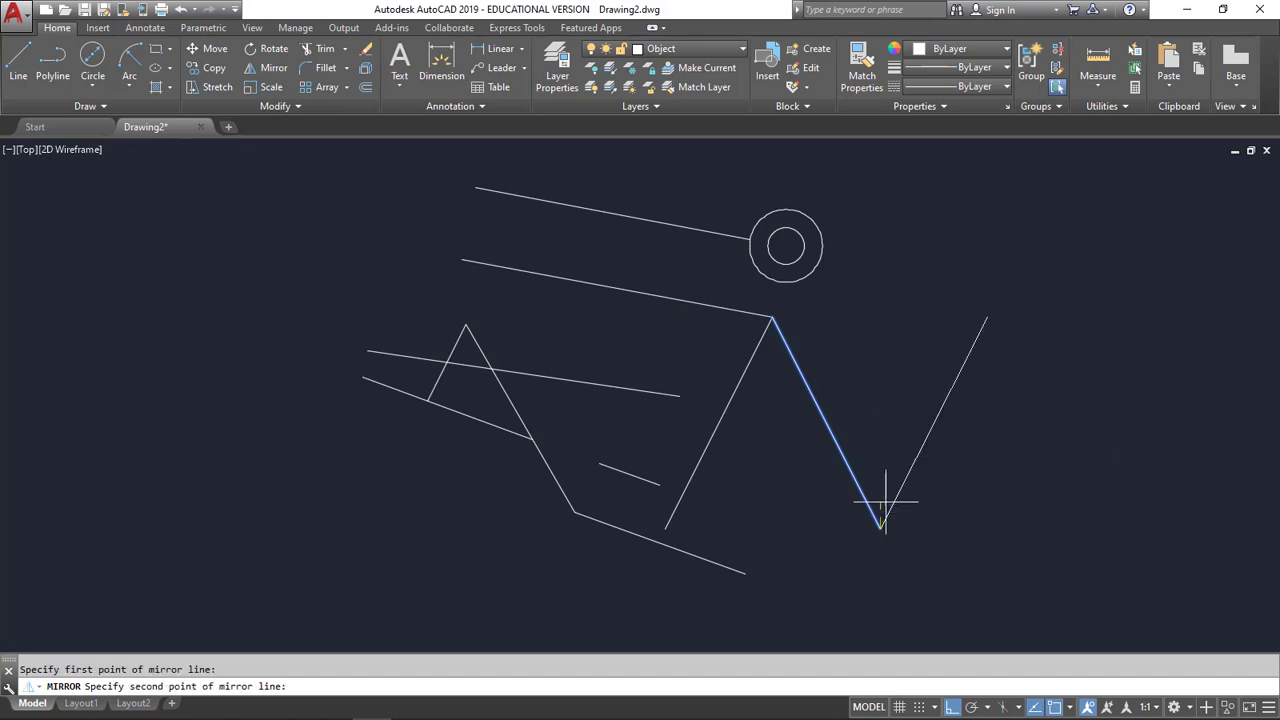
left_click(895, 256)
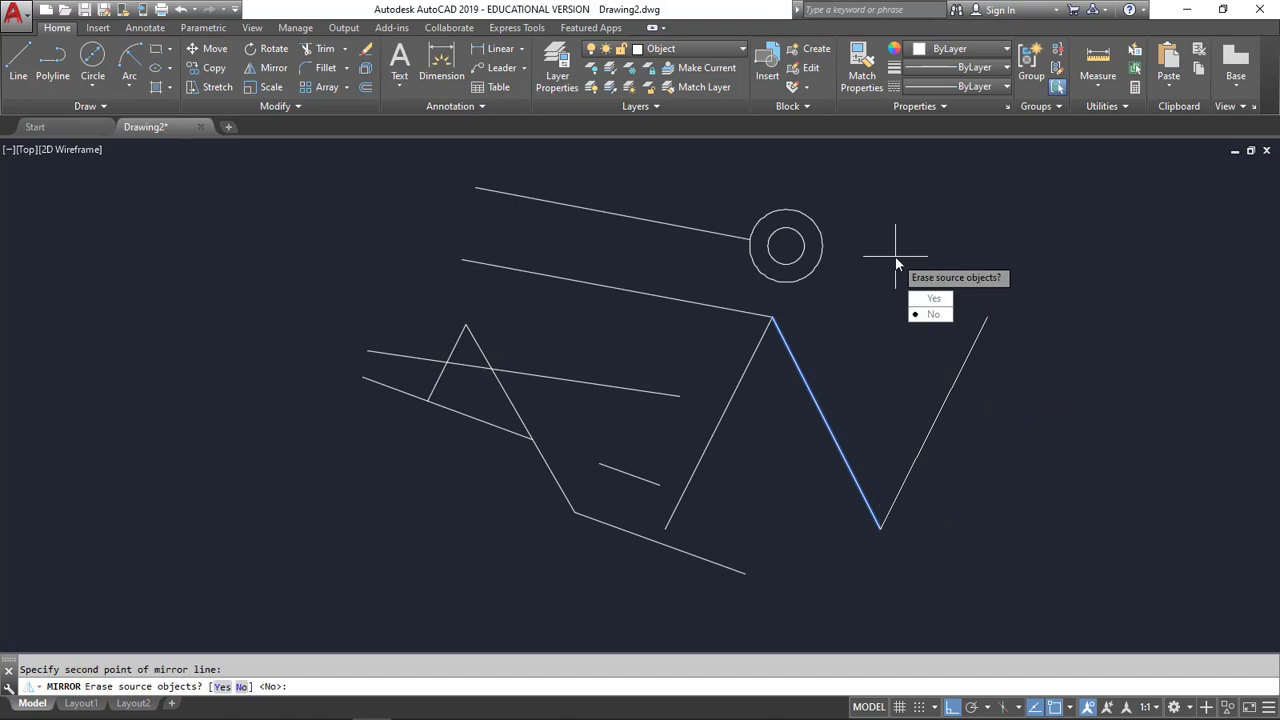
left_click(931, 298)
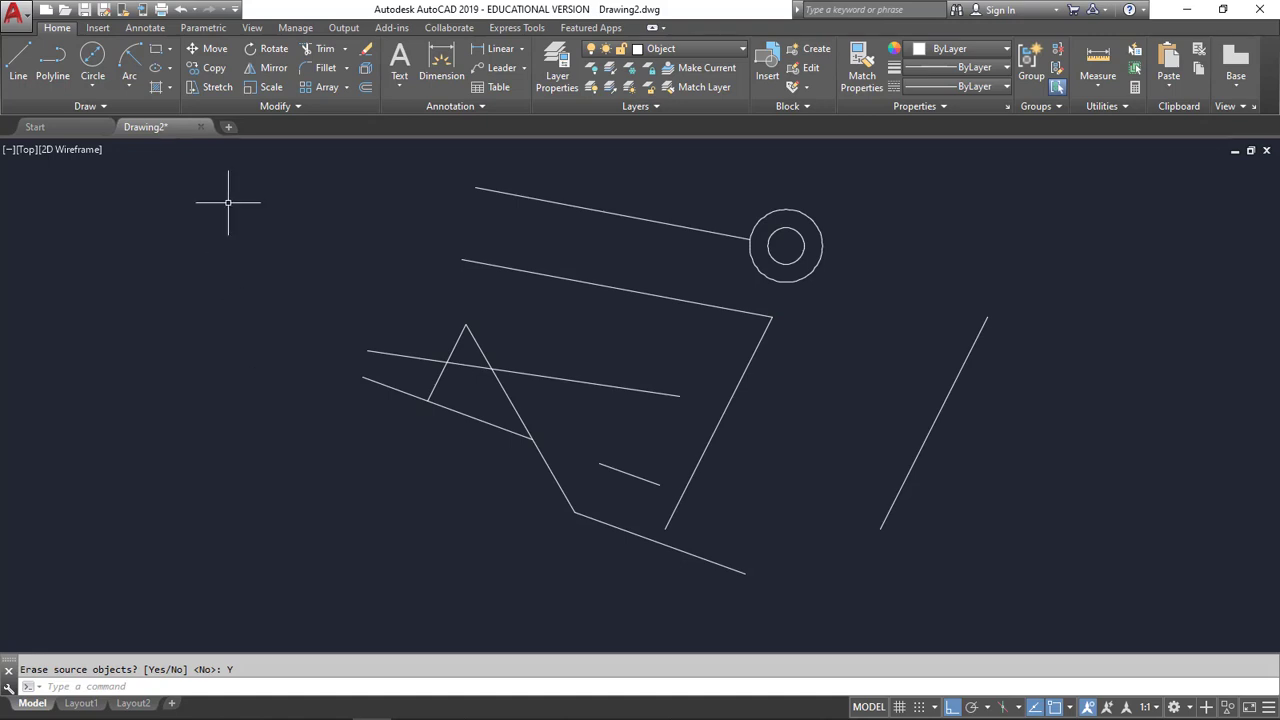
Rotate the separate mirrored line 95 degrees about its midpoint, with Ortho mode off.
left_click(276, 49)
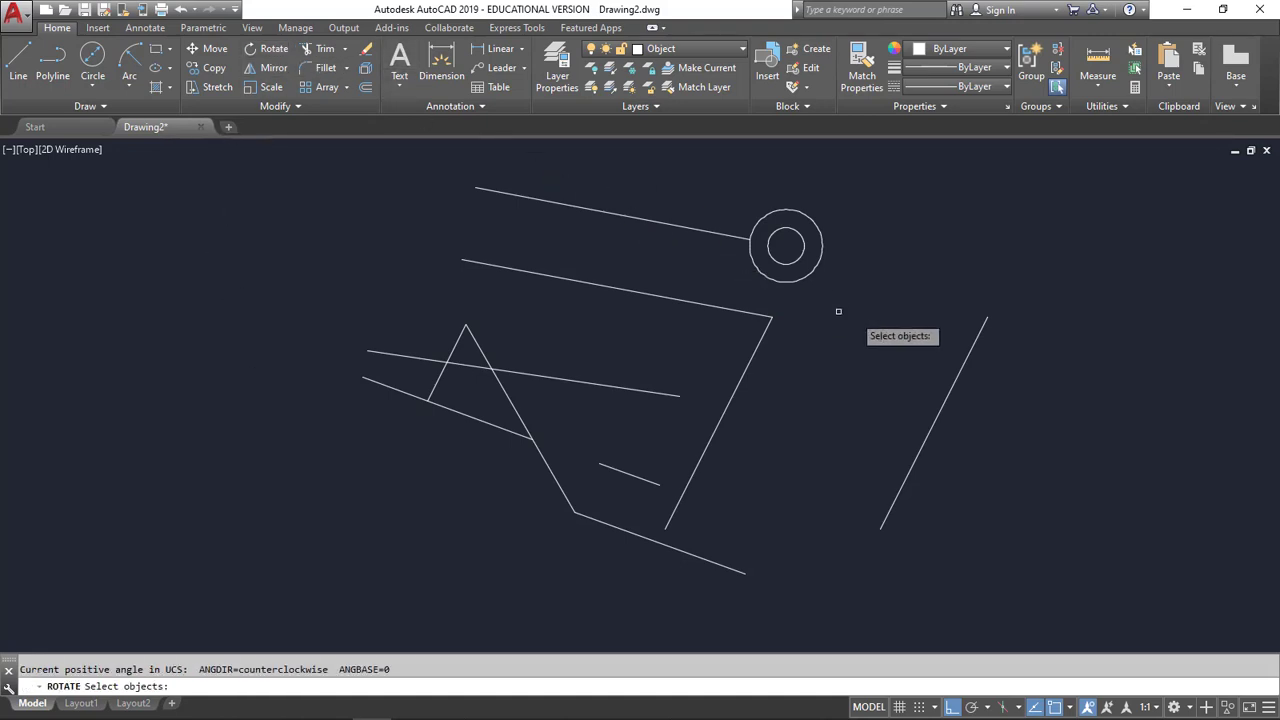
left_click(951, 386)
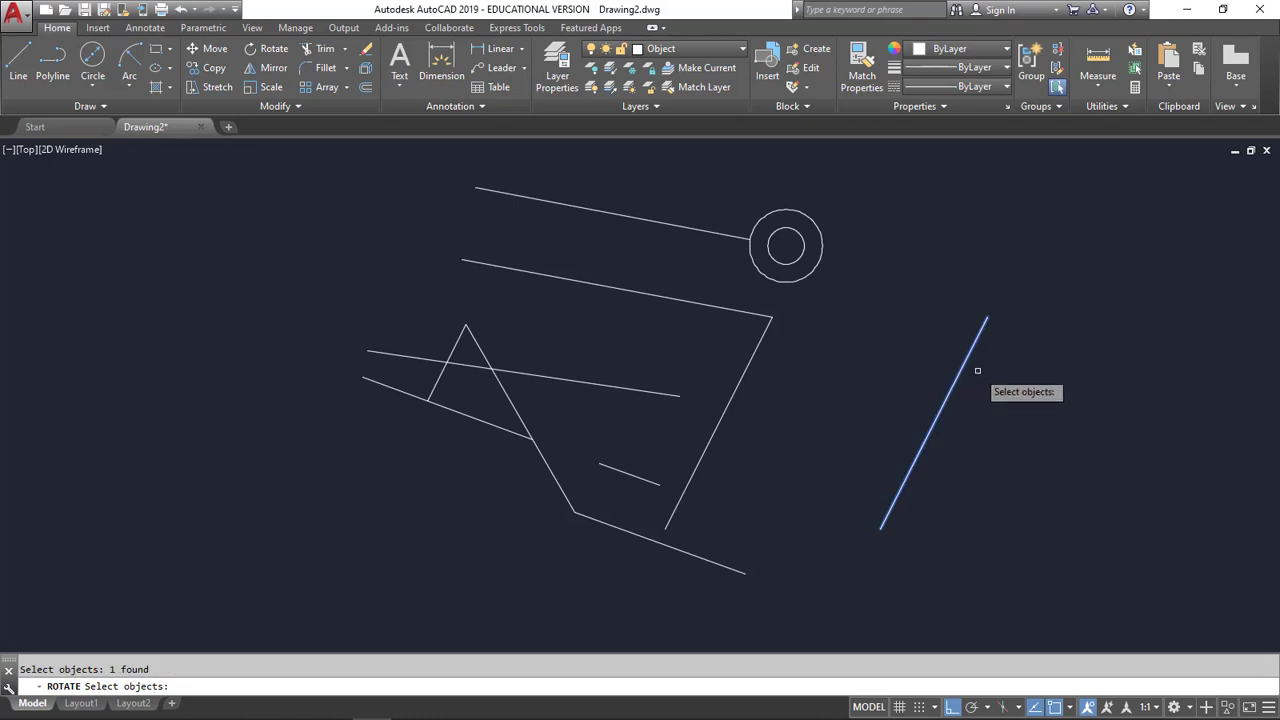
key("Return")
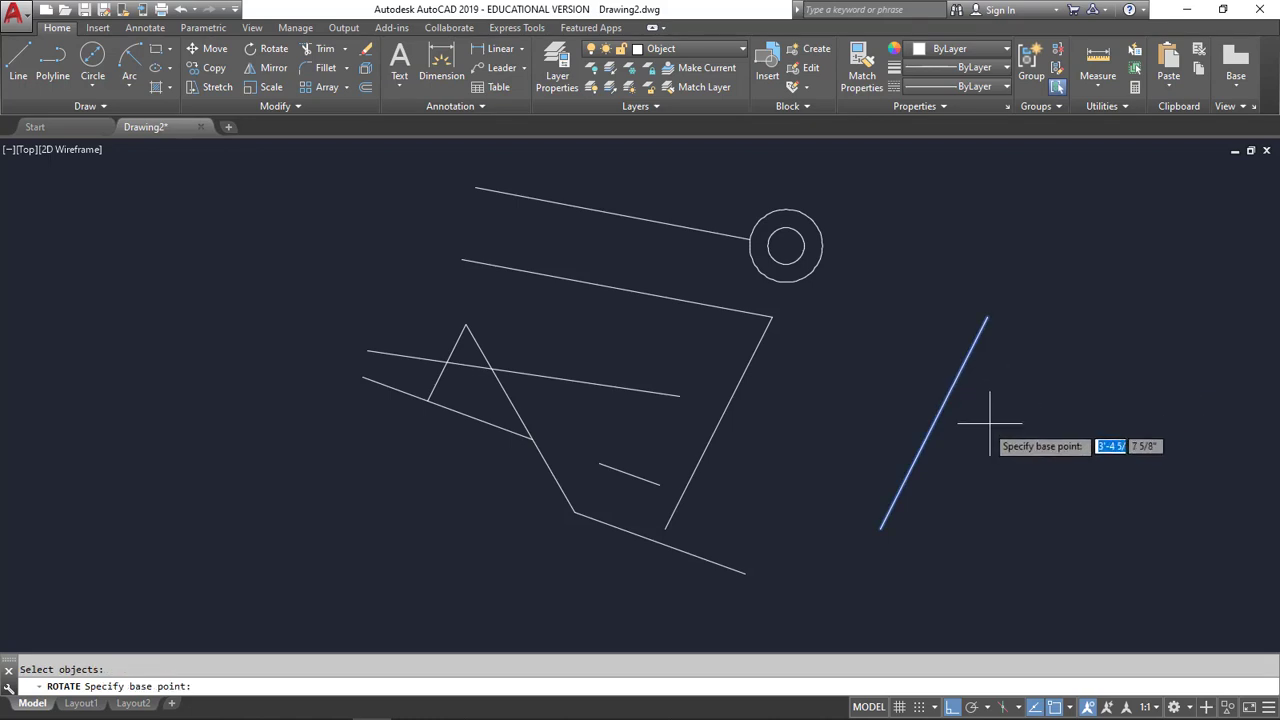
left_click(933, 425)
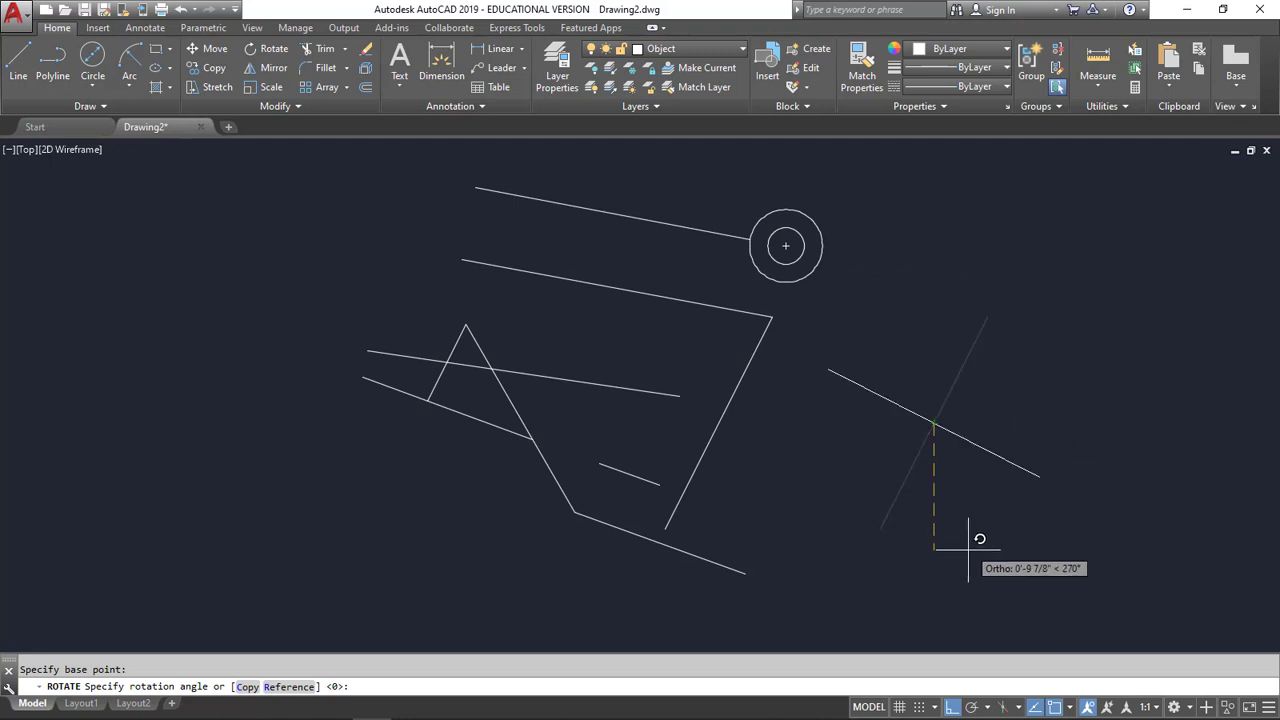
left_click(951, 707)
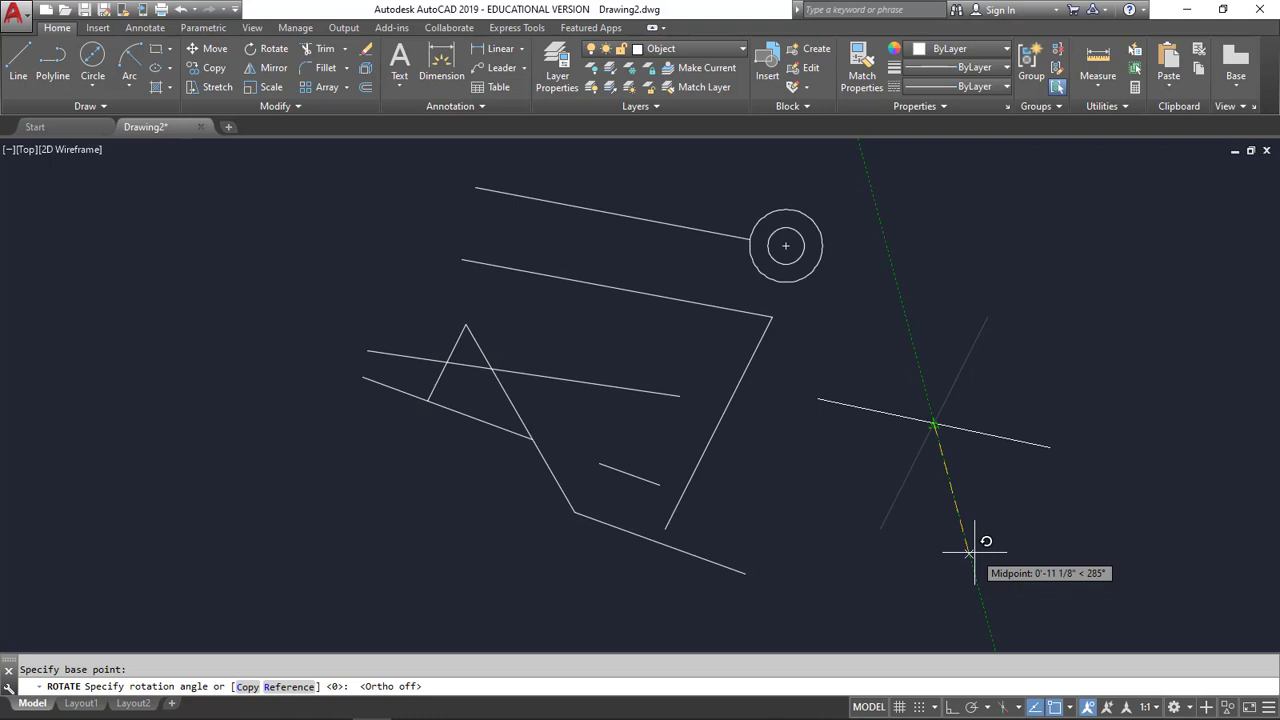
type("95")
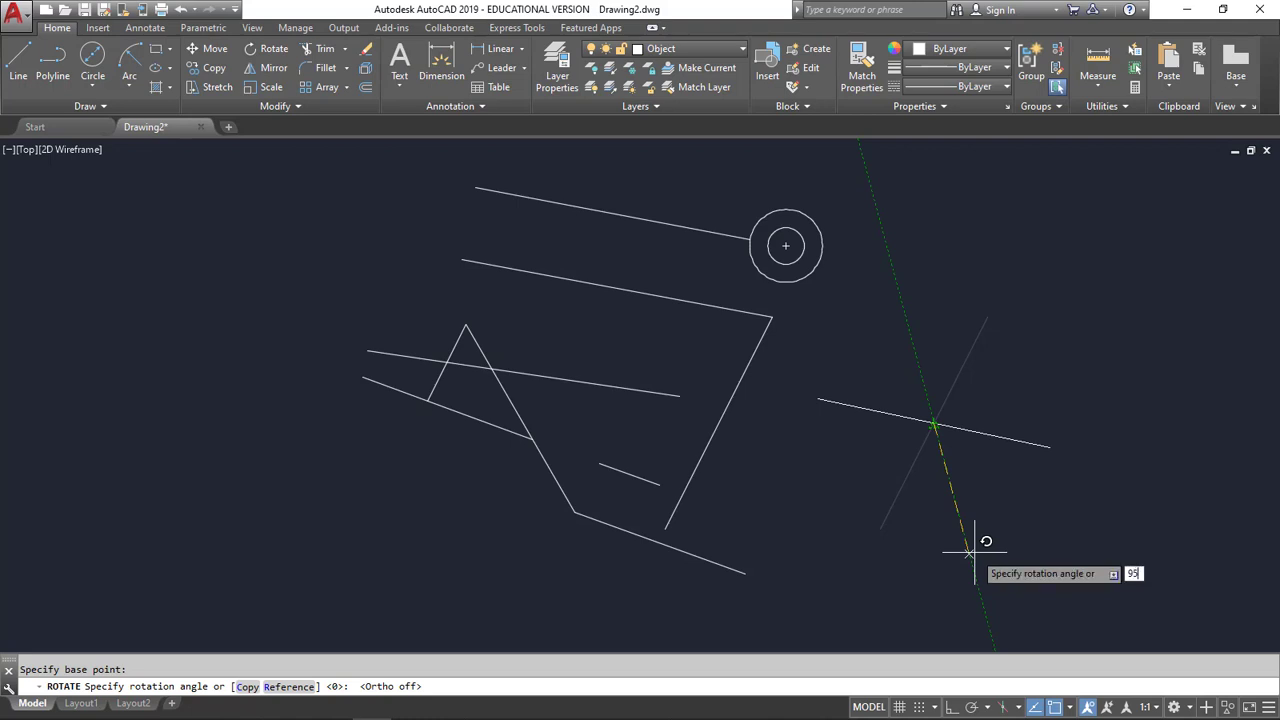
key("Return")
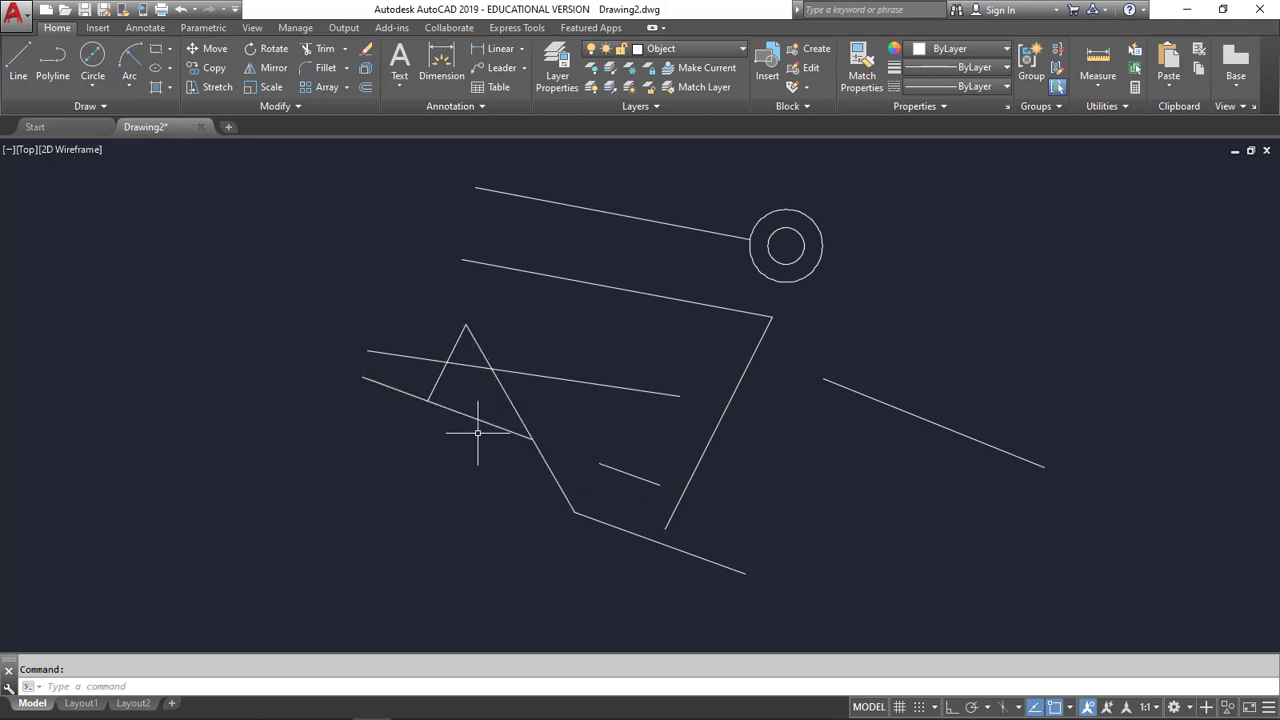
Stretch the short detached line's upper-left end to the lower-right endpoint of the longer line in the same direction.
left_click(598, 463)
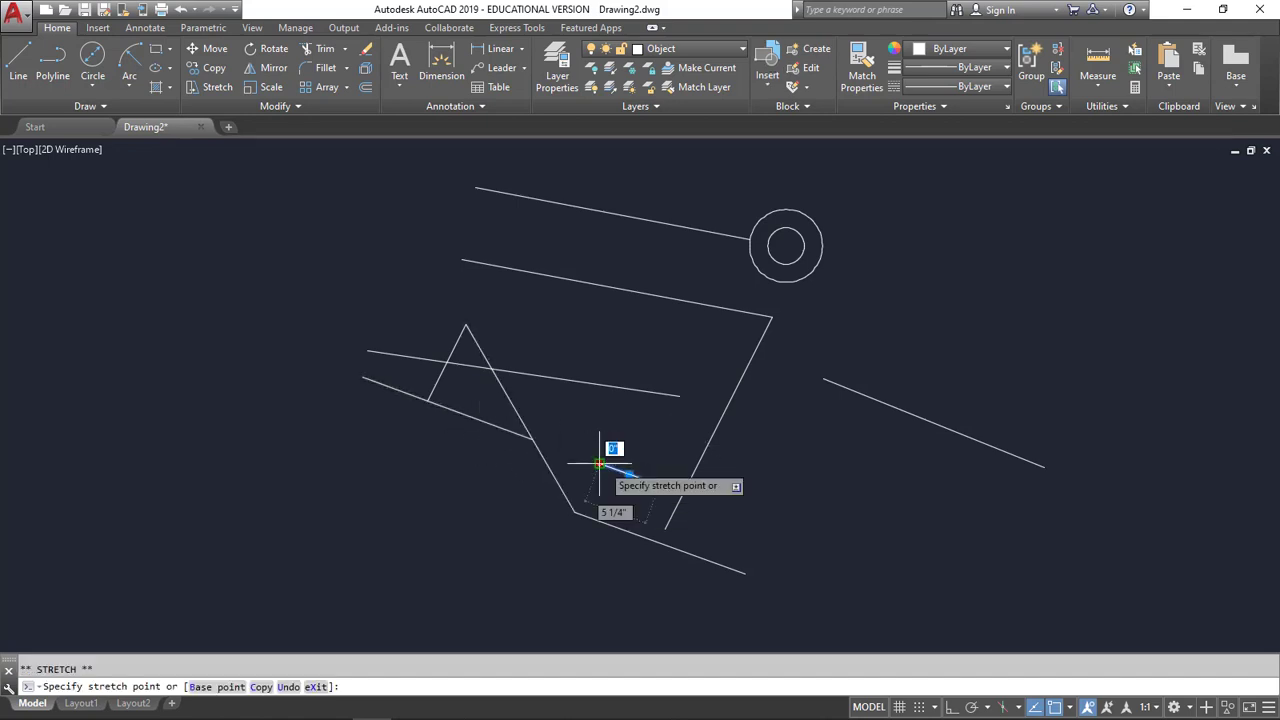
left_click(533, 439)
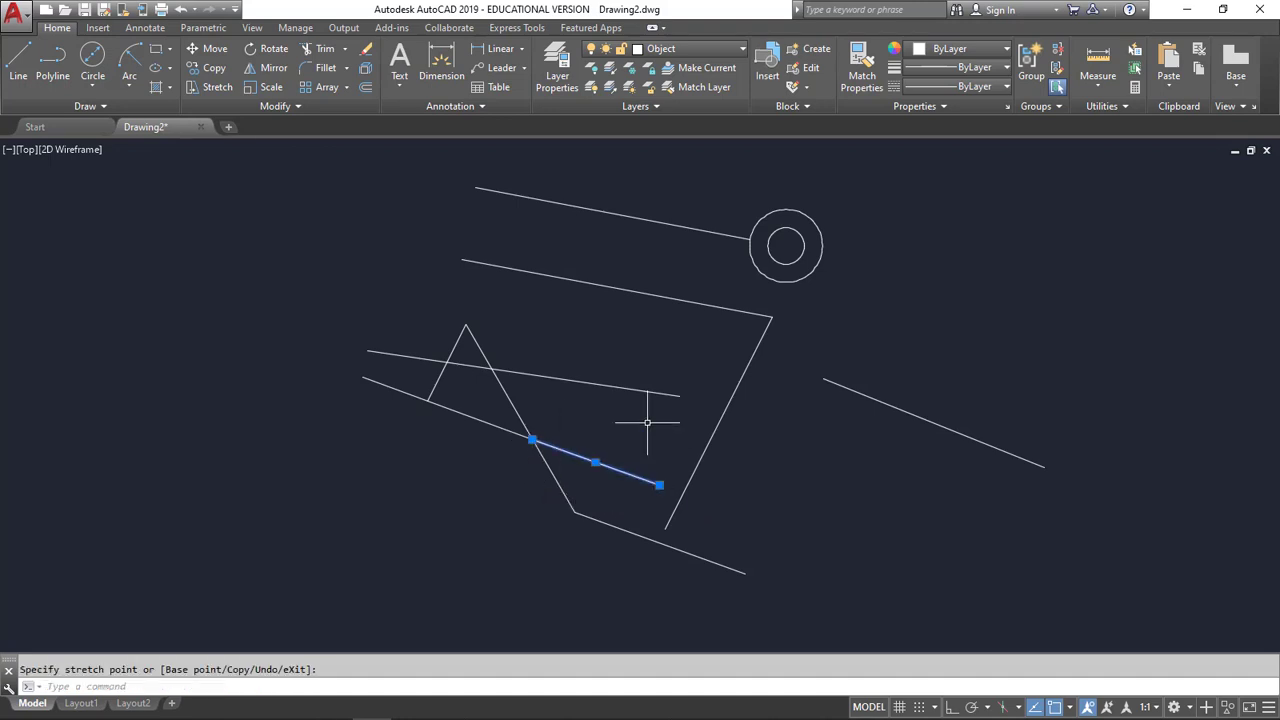
key("Escape")
left_click(595, 461)
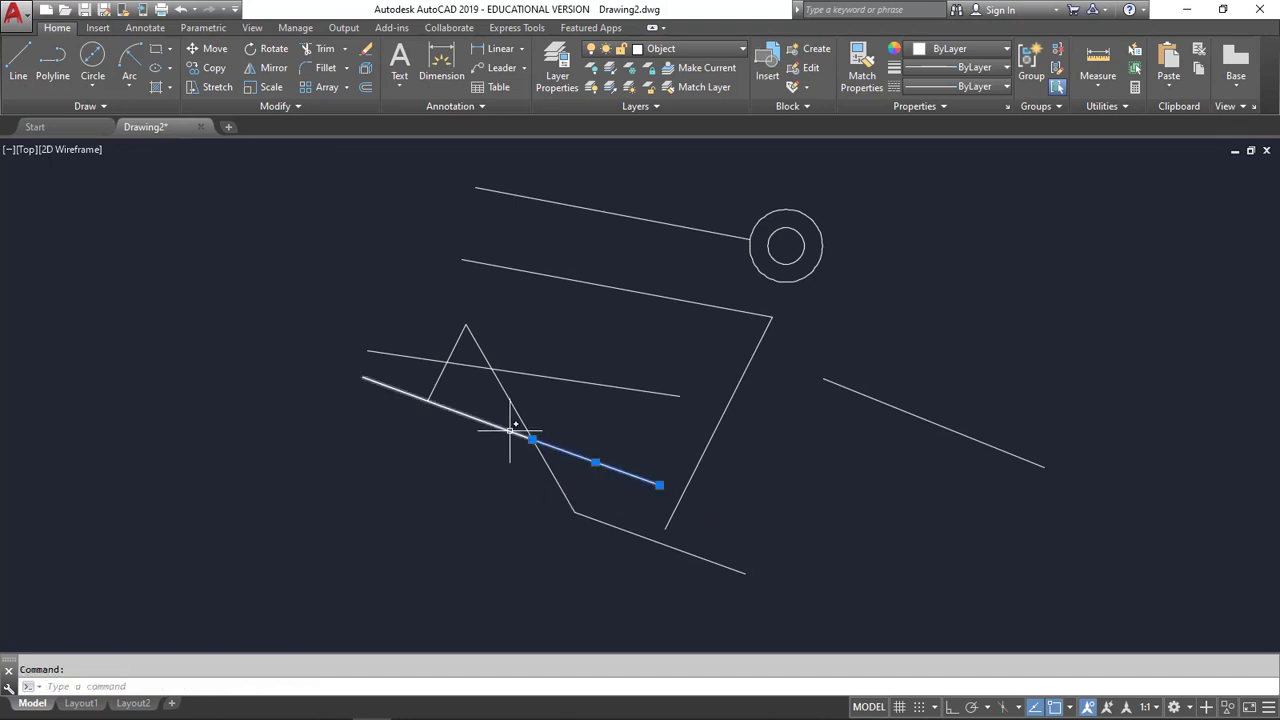
left_click(517, 433)
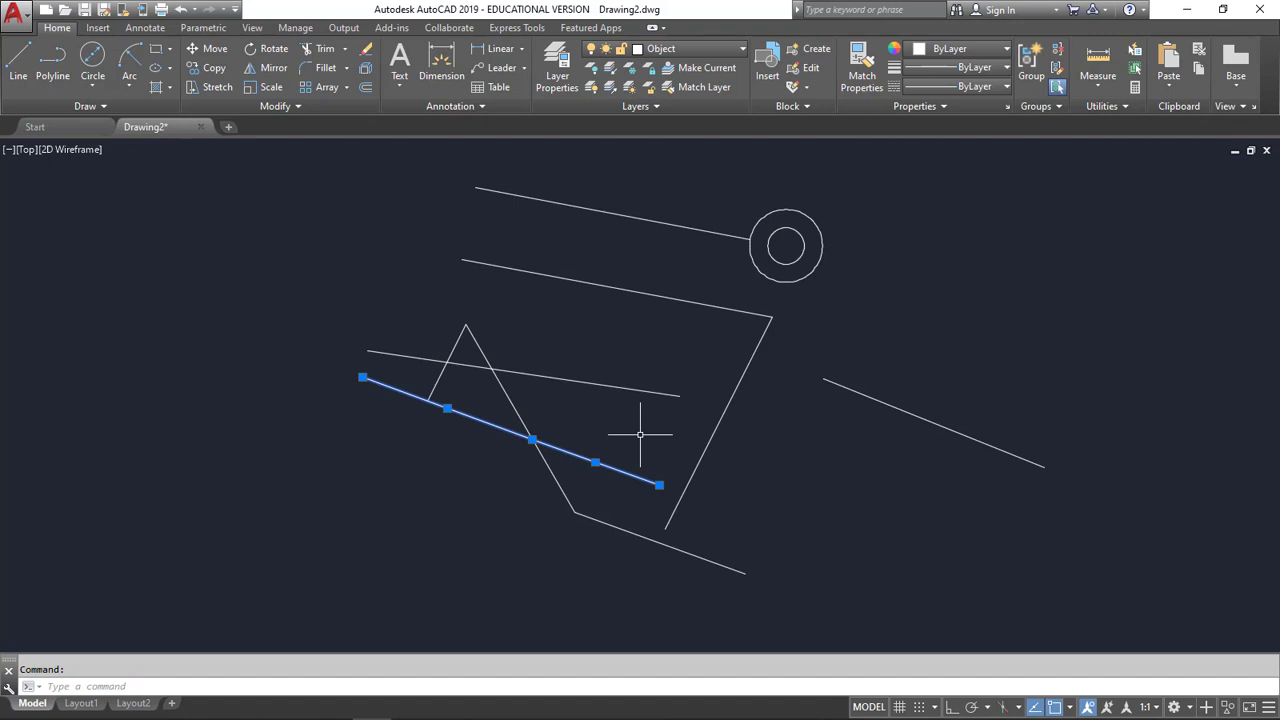
key("Escape")
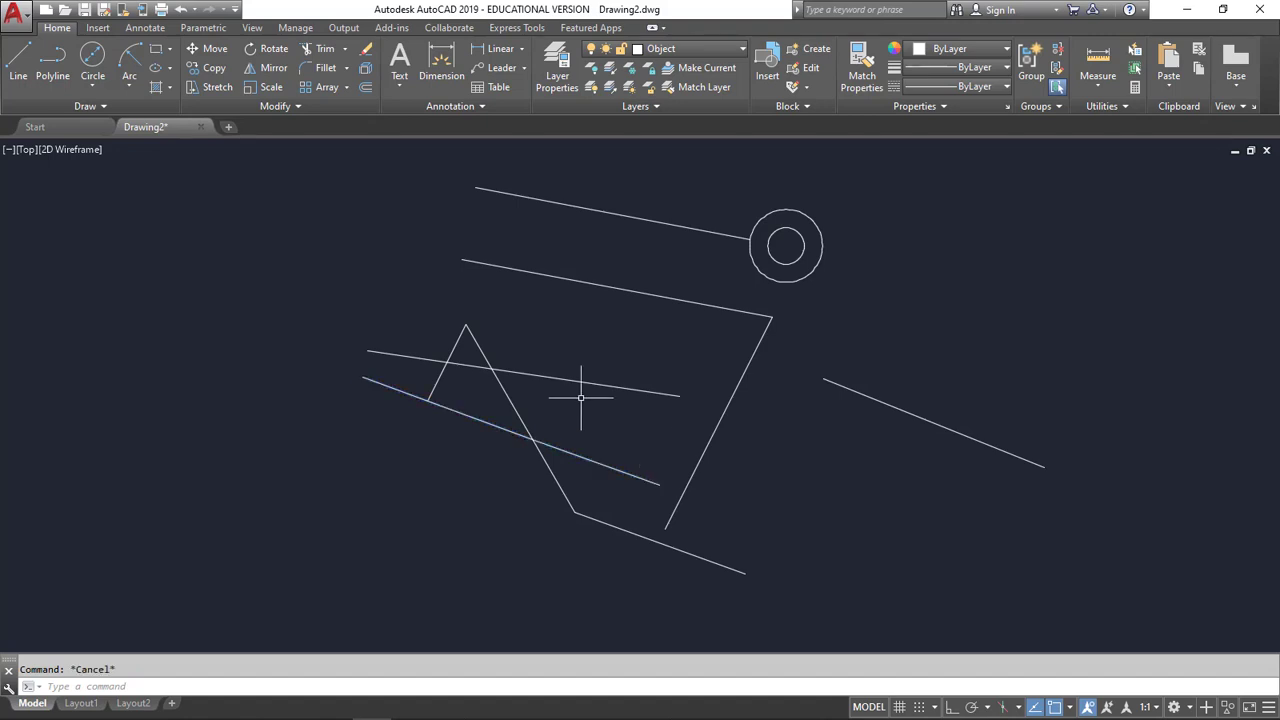
Join the stretched short line and the adjoining collinear line into one line.
left_click(289, 108)
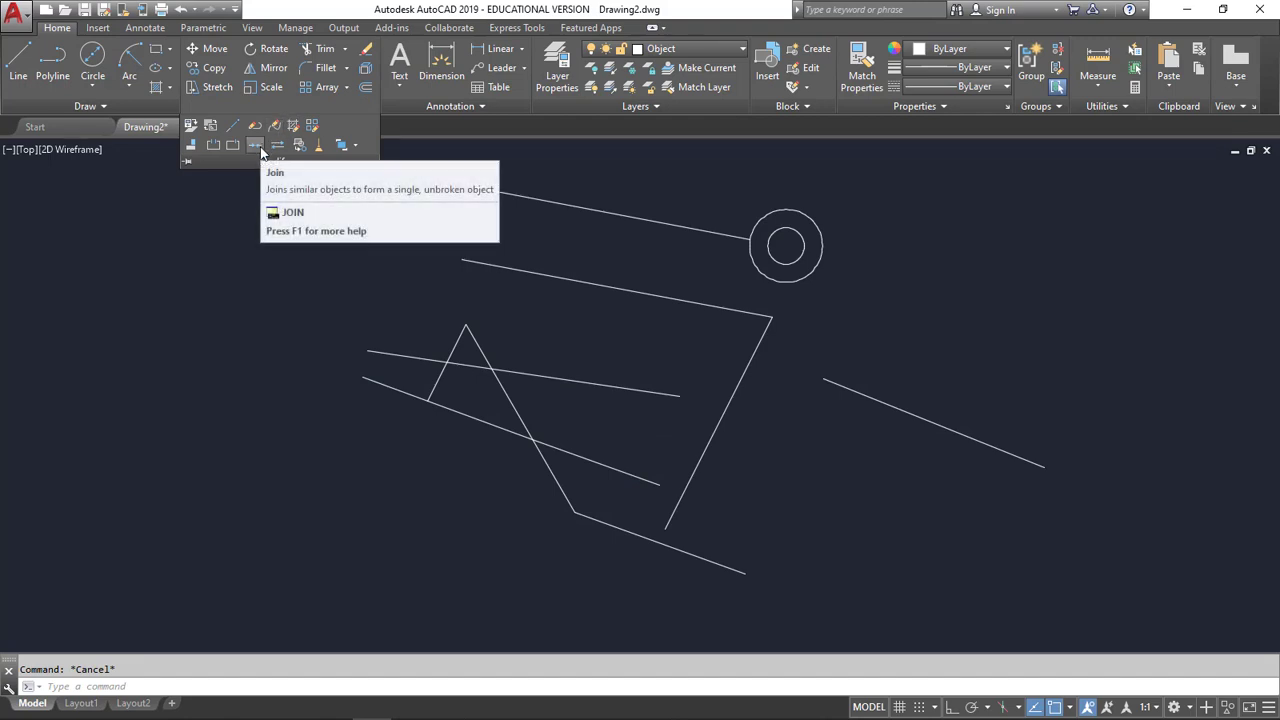
left_click(258, 147)
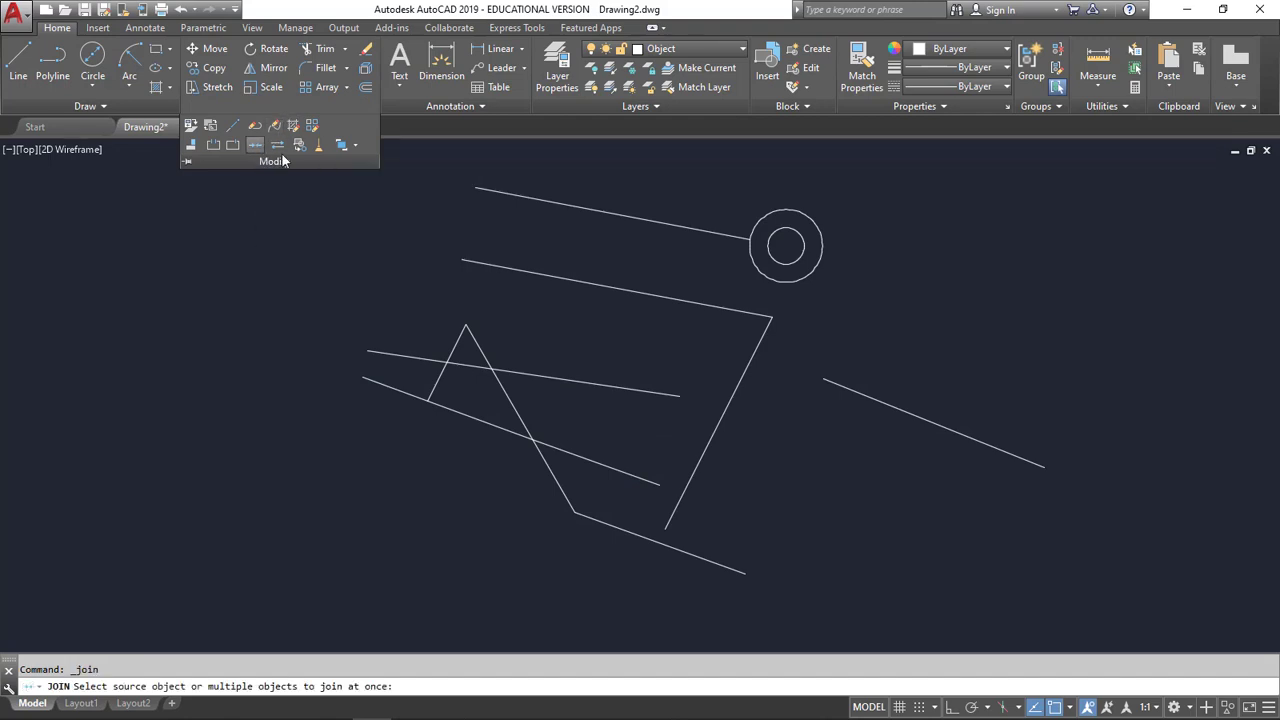
left_click(486, 424)
left_click(580, 456)
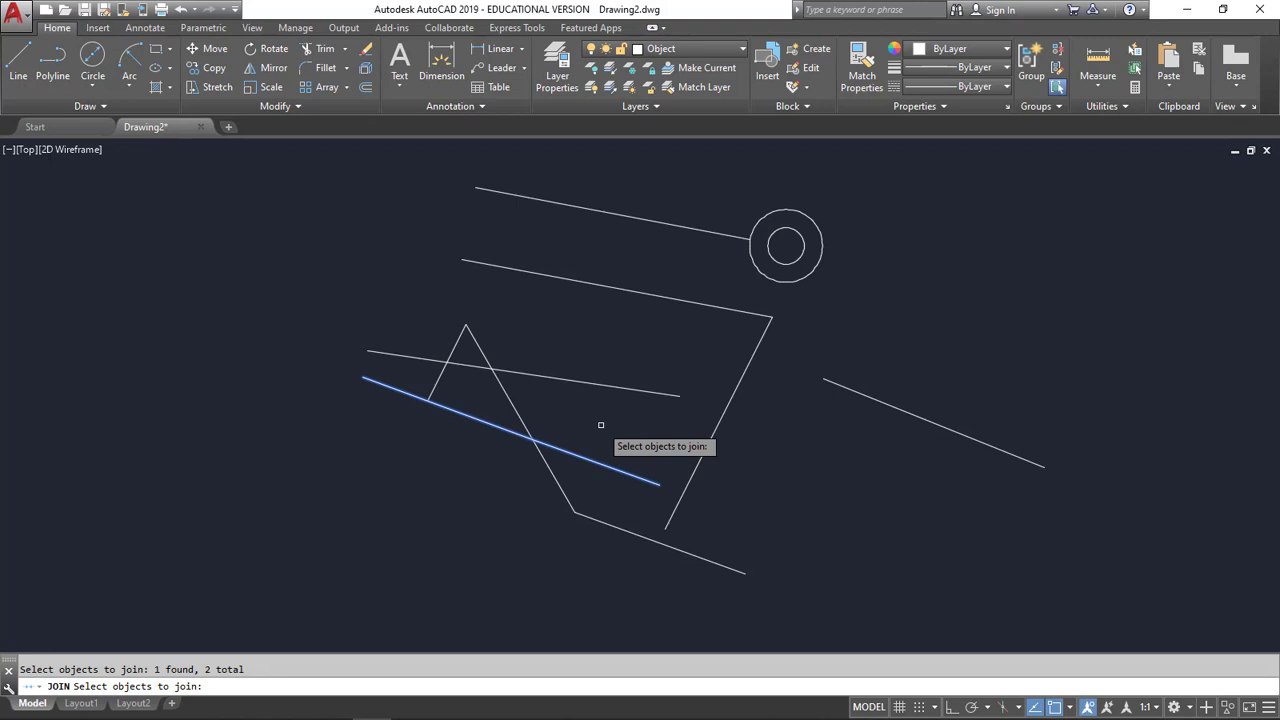
key("Return")
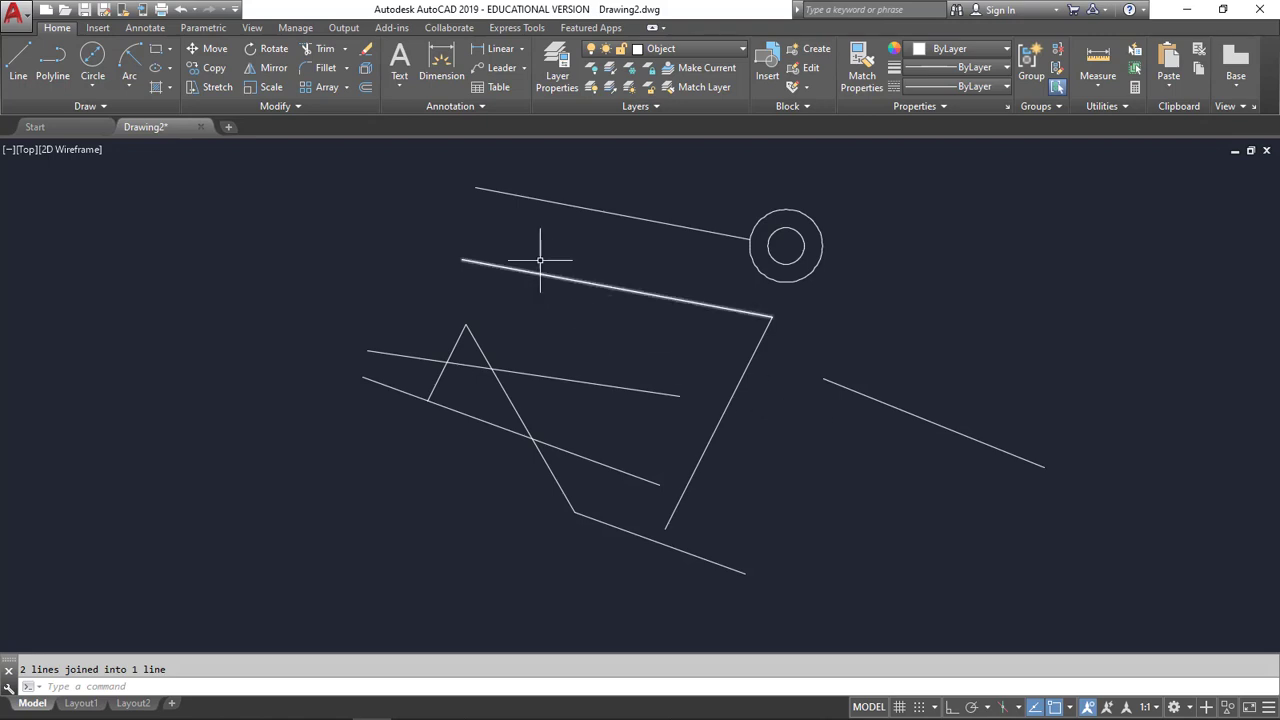
Fillet the left ends of the joined line and the line just above it so they meet in a sharp corner.
left_click(321, 70)
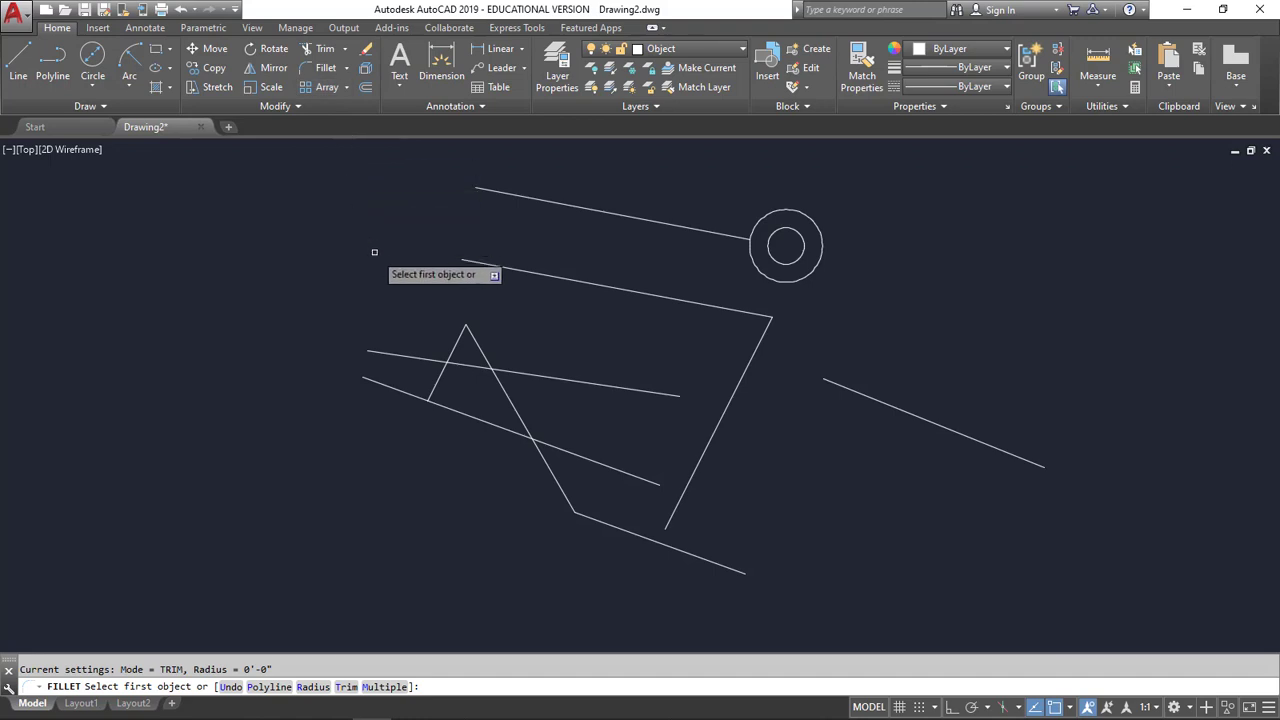
left_click(406, 357)
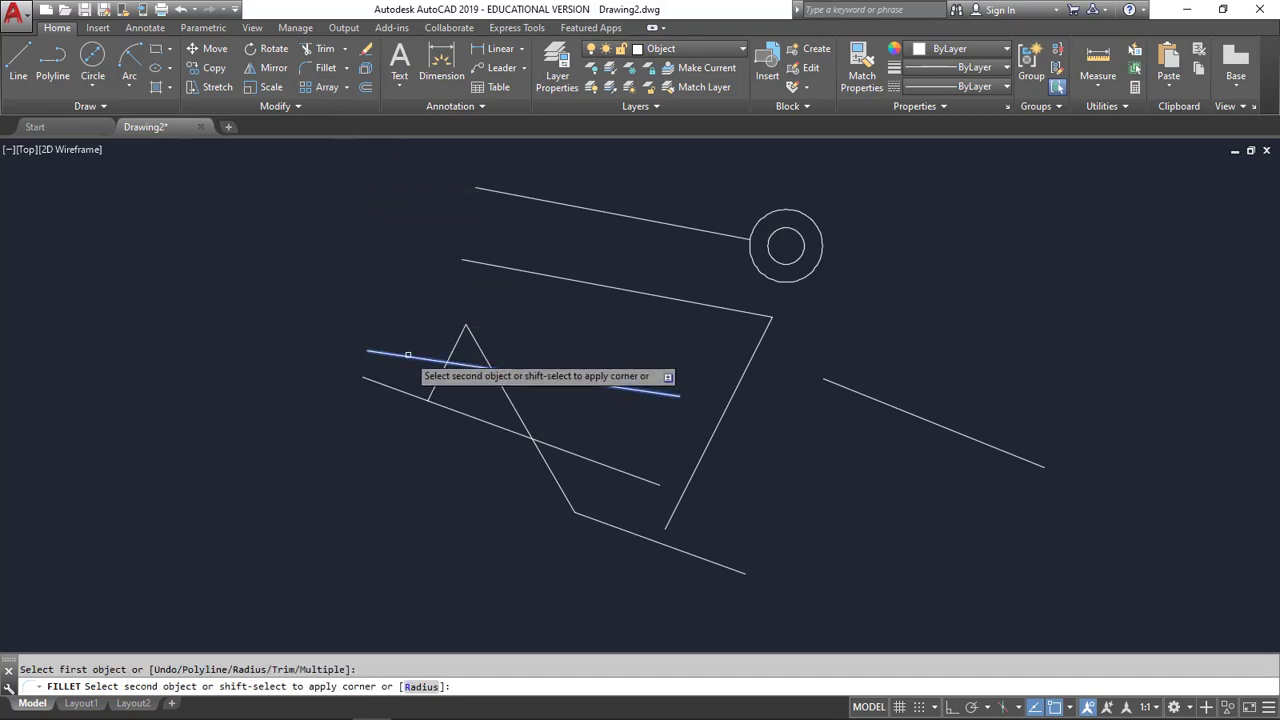
left_click(398, 390)
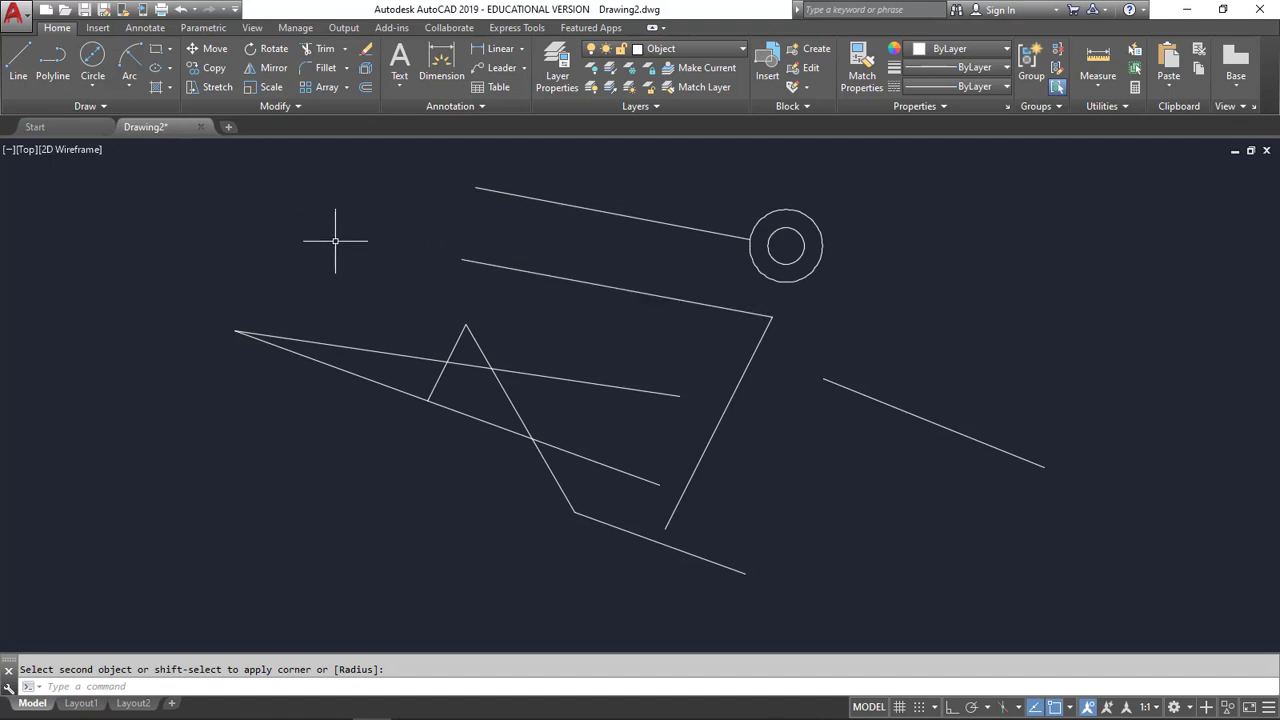
Draw a short vertical line in the empty area left of the existing lines, with Ortho mode on.
key("ctrl+z")
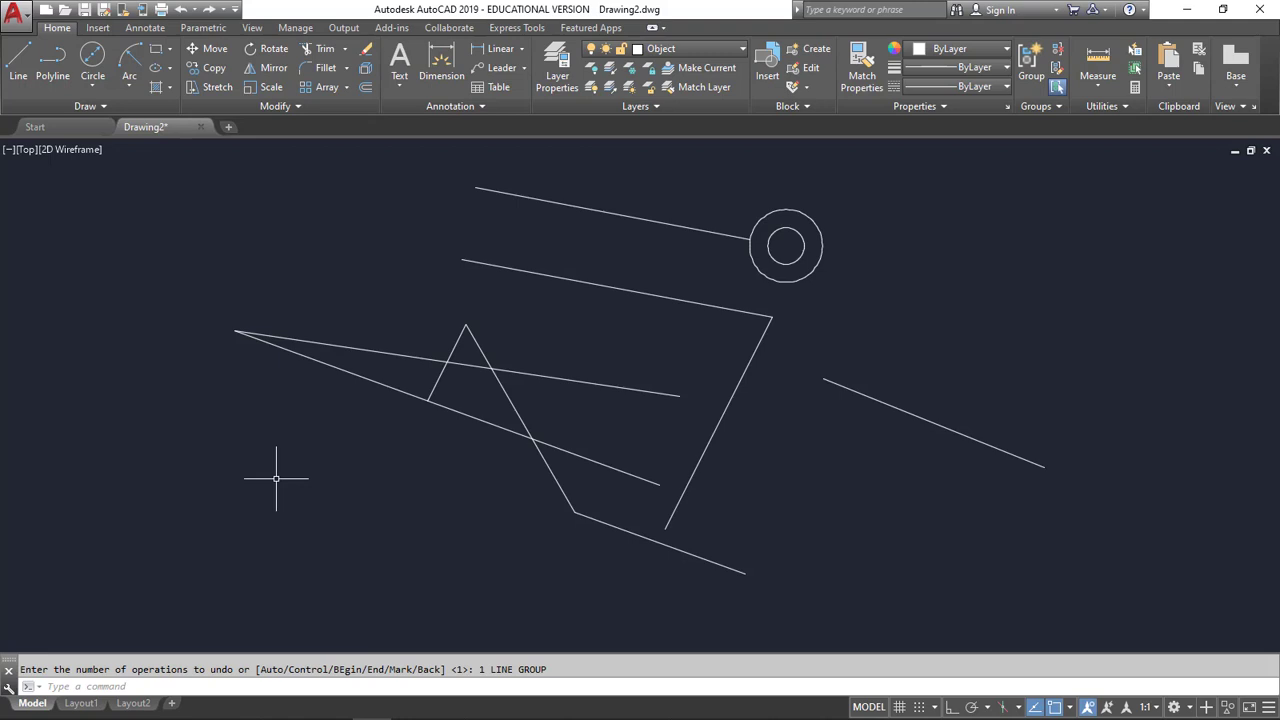
left_click(18, 62)
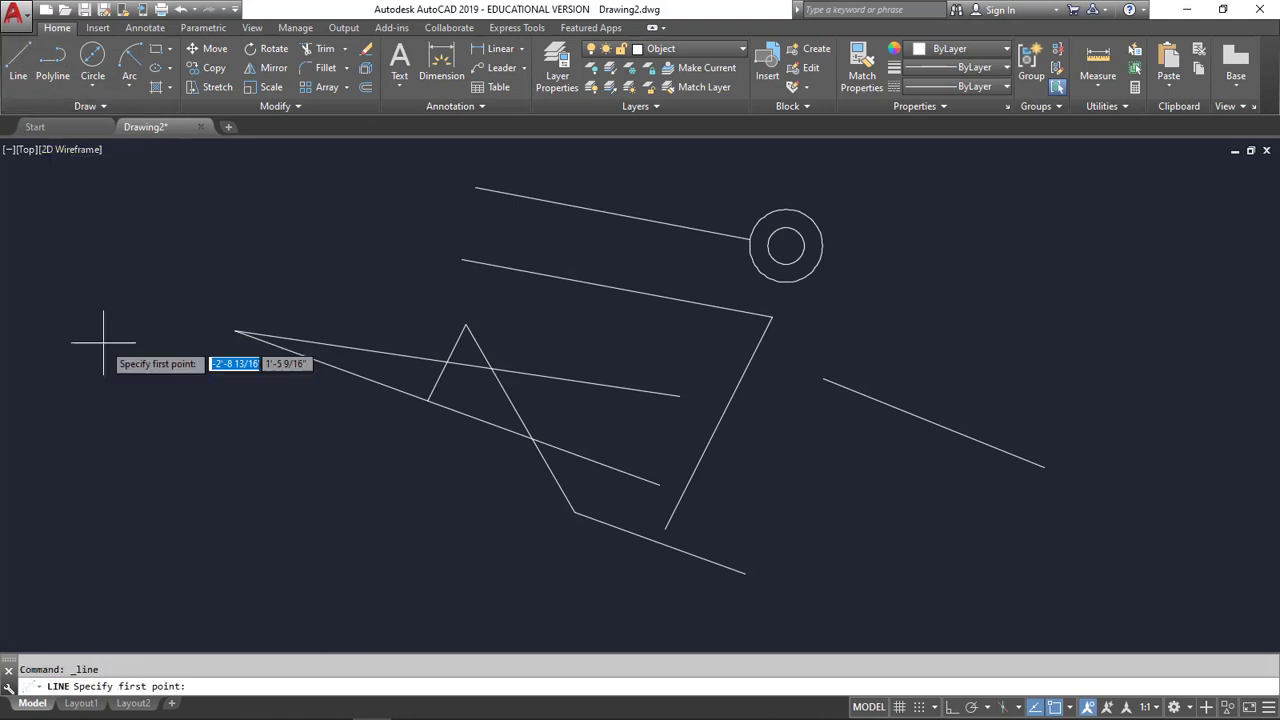
left_click(96, 365)
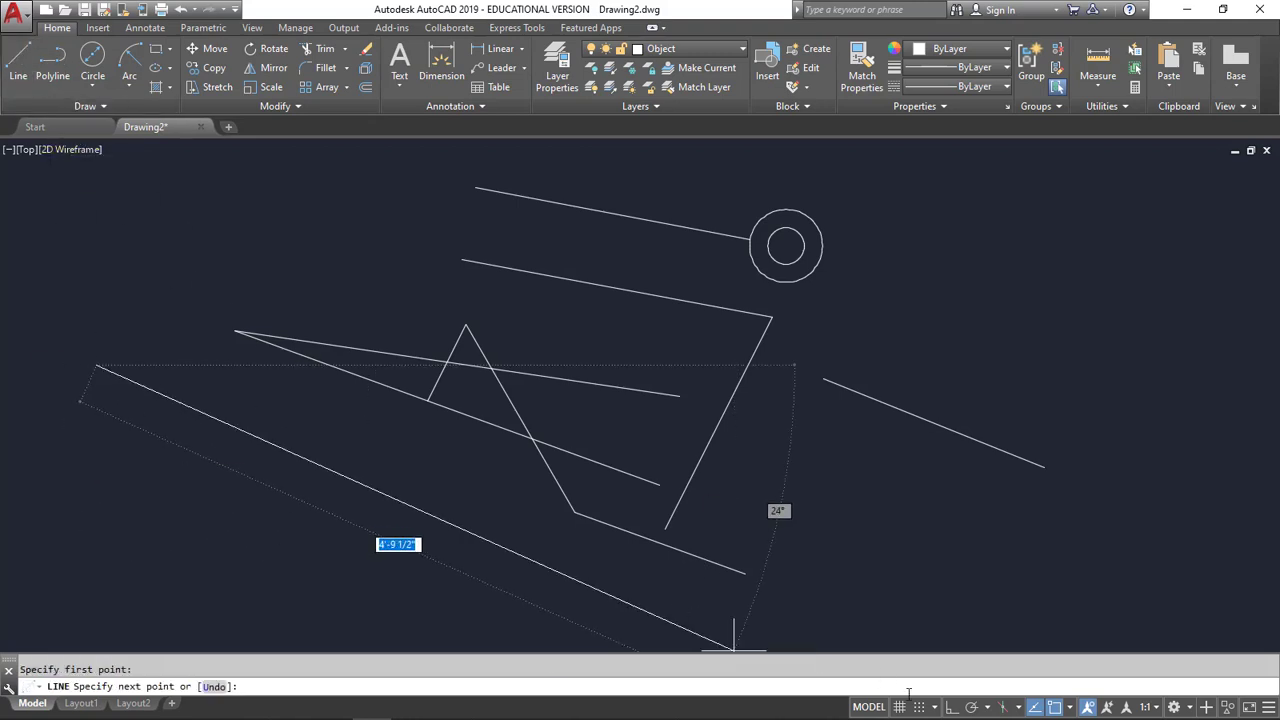
left_click(951, 707)
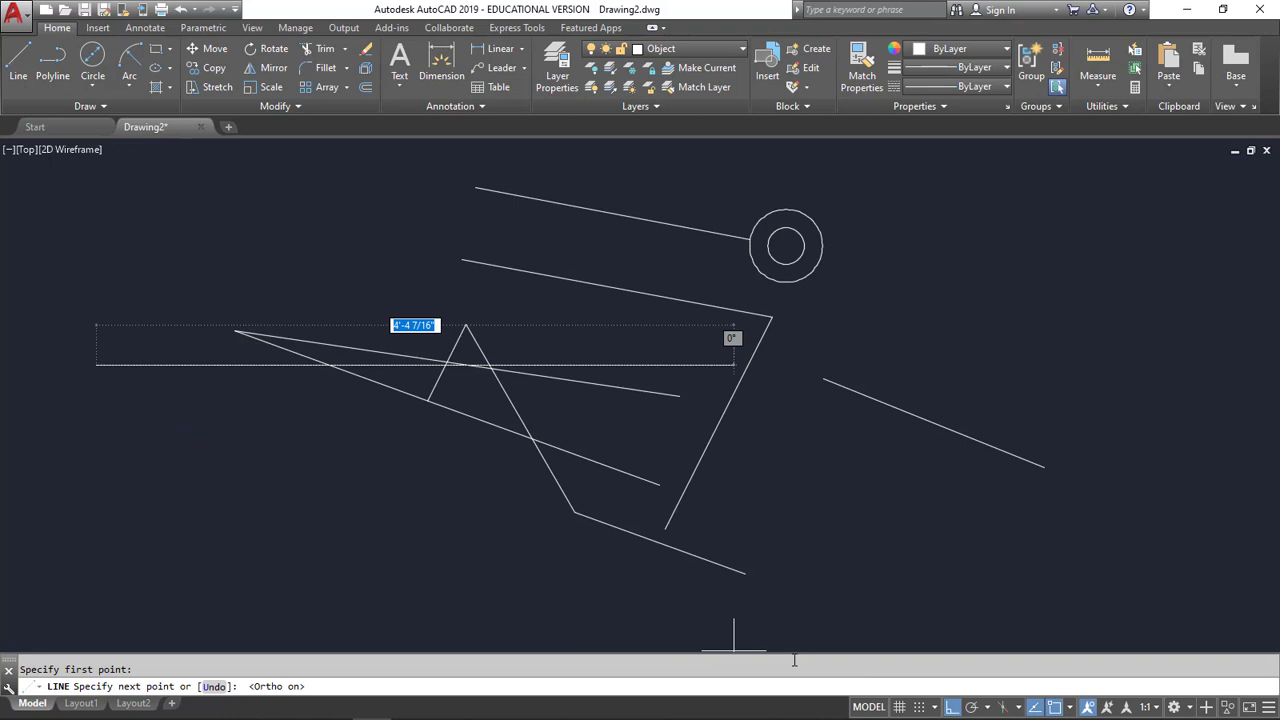
left_click(100, 498)
key("Escape")
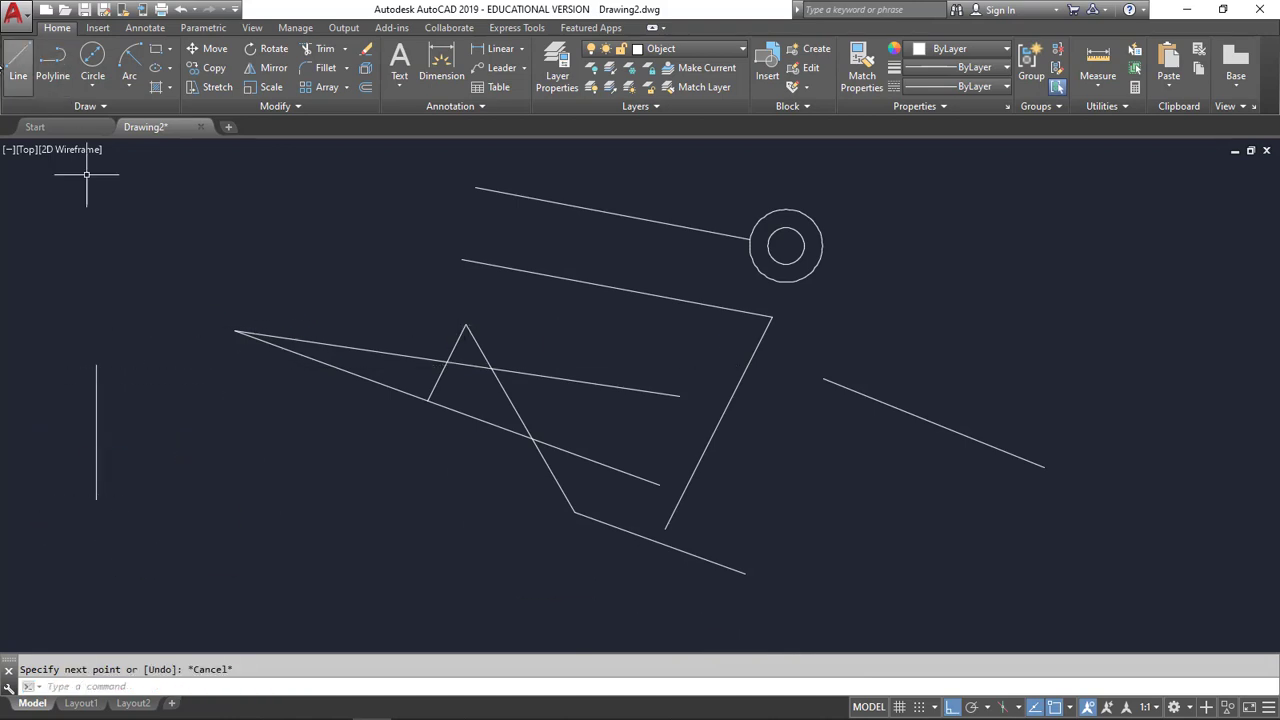
Draw a separate horizontal line just below the vertical line, starting slightly left of it and extending about twice its length.
left_click(20, 62)
left_click(69, 549)
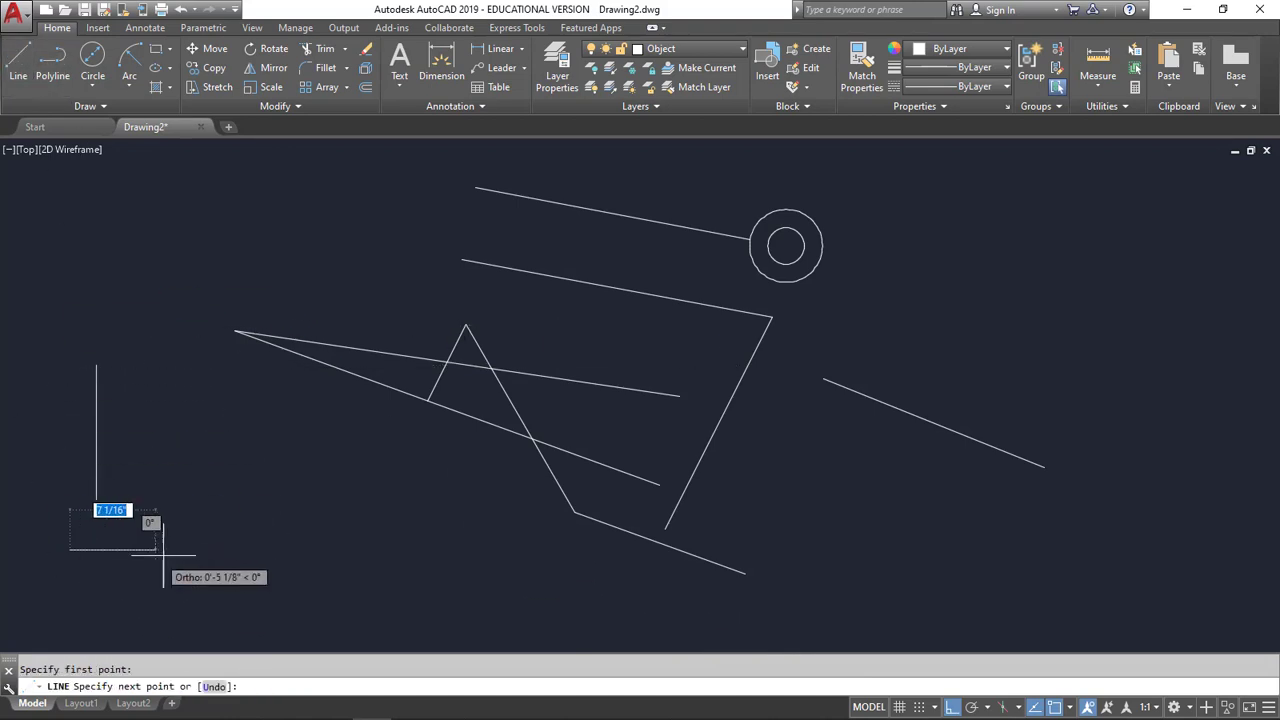
left_click(366, 549)
key("Escape")
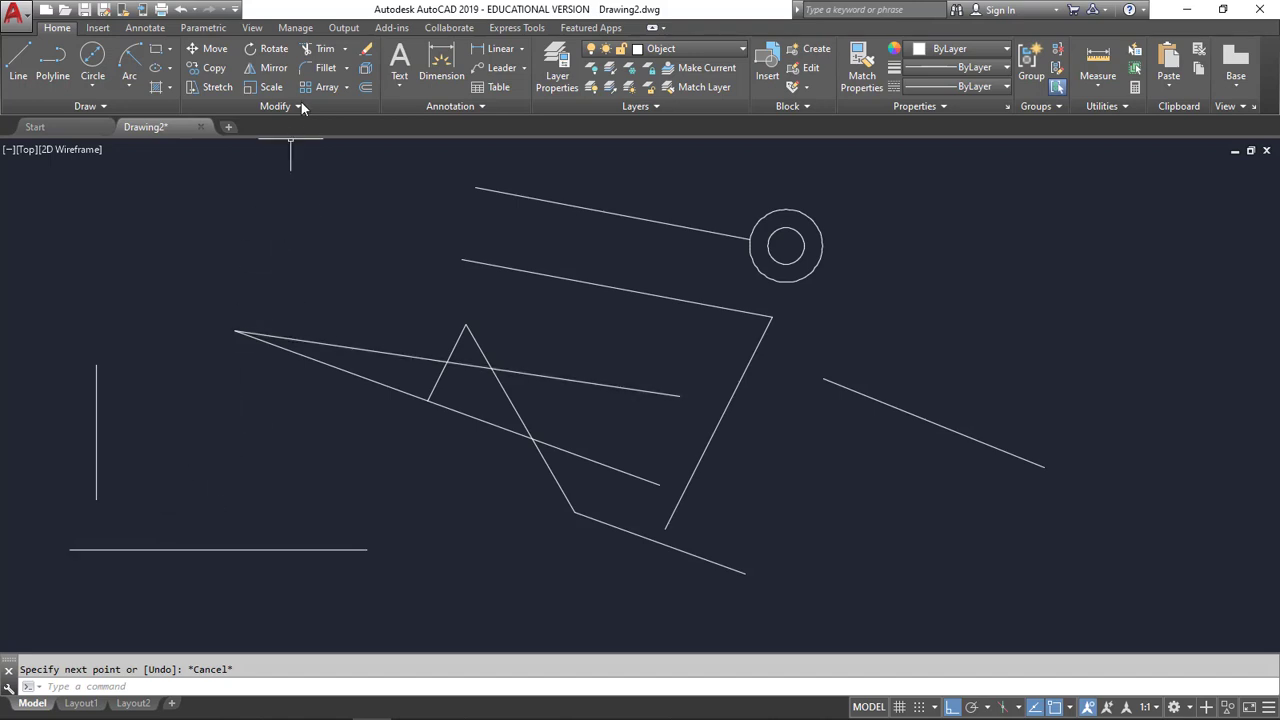
Fillet the new vertical and horizontal lines with zero radius so they meet in a sharp corner.
left_click(322, 68)
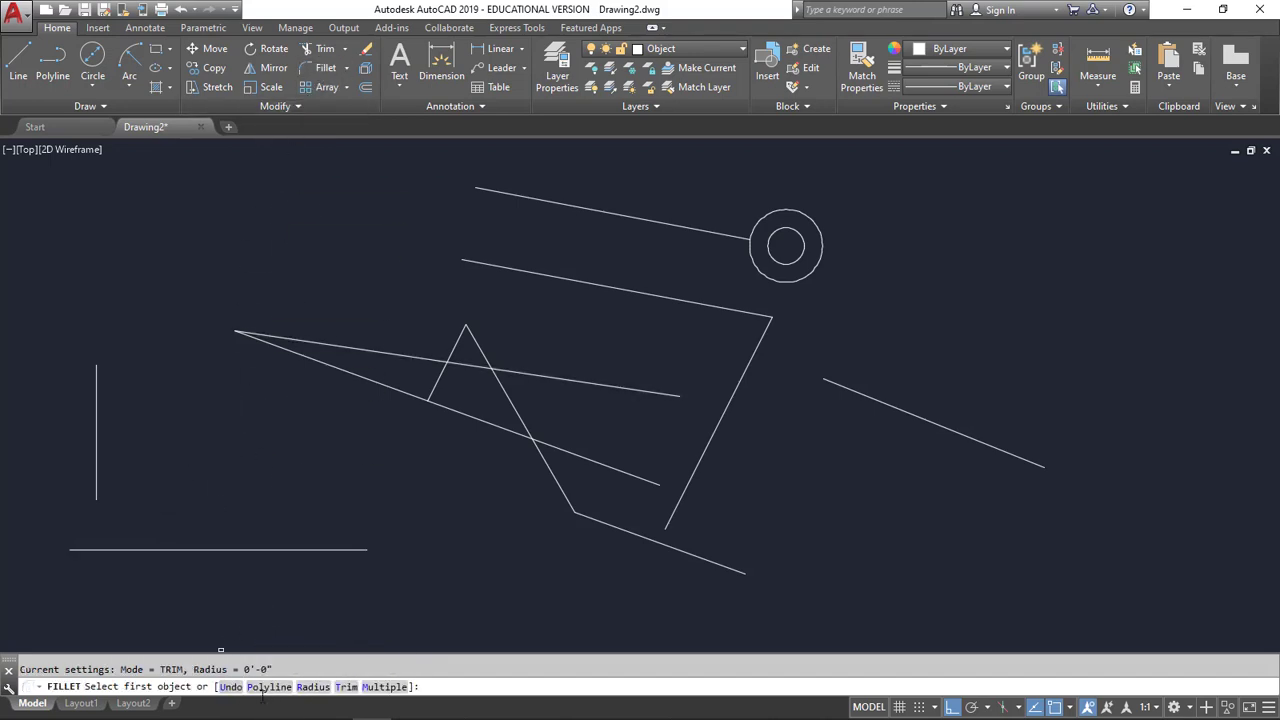
left_click(99, 430)
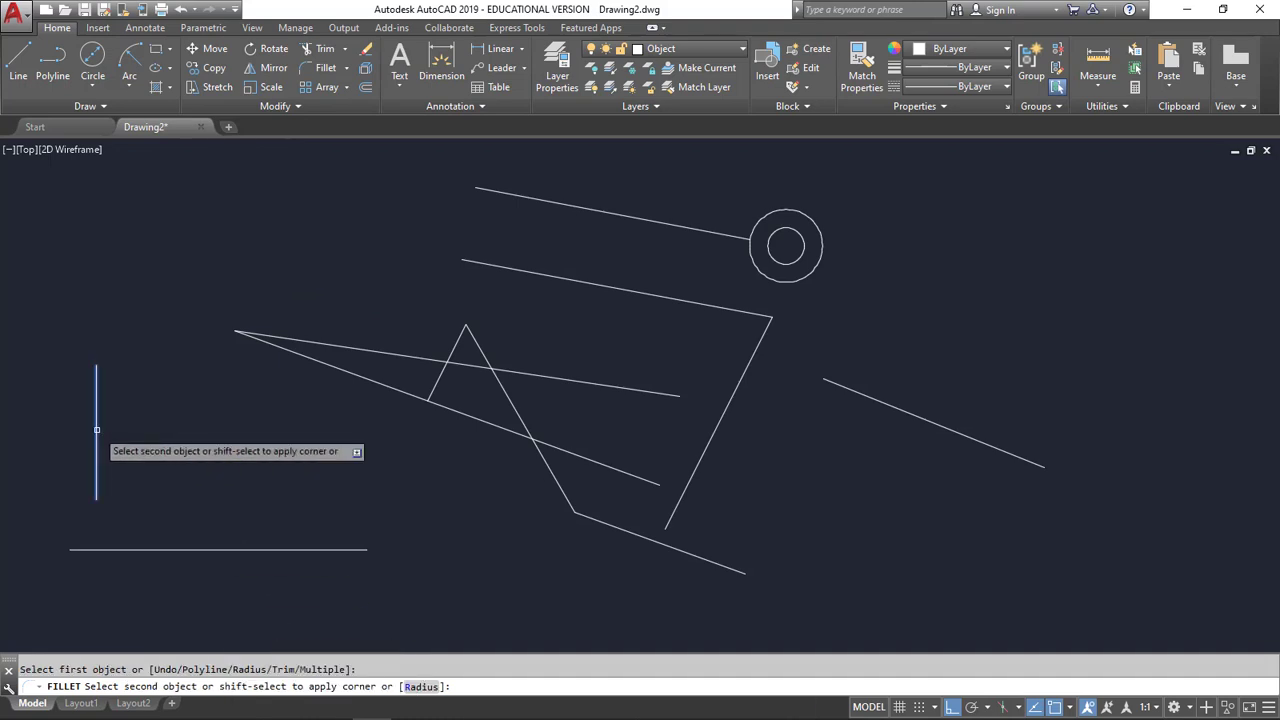
left_click(167, 549)
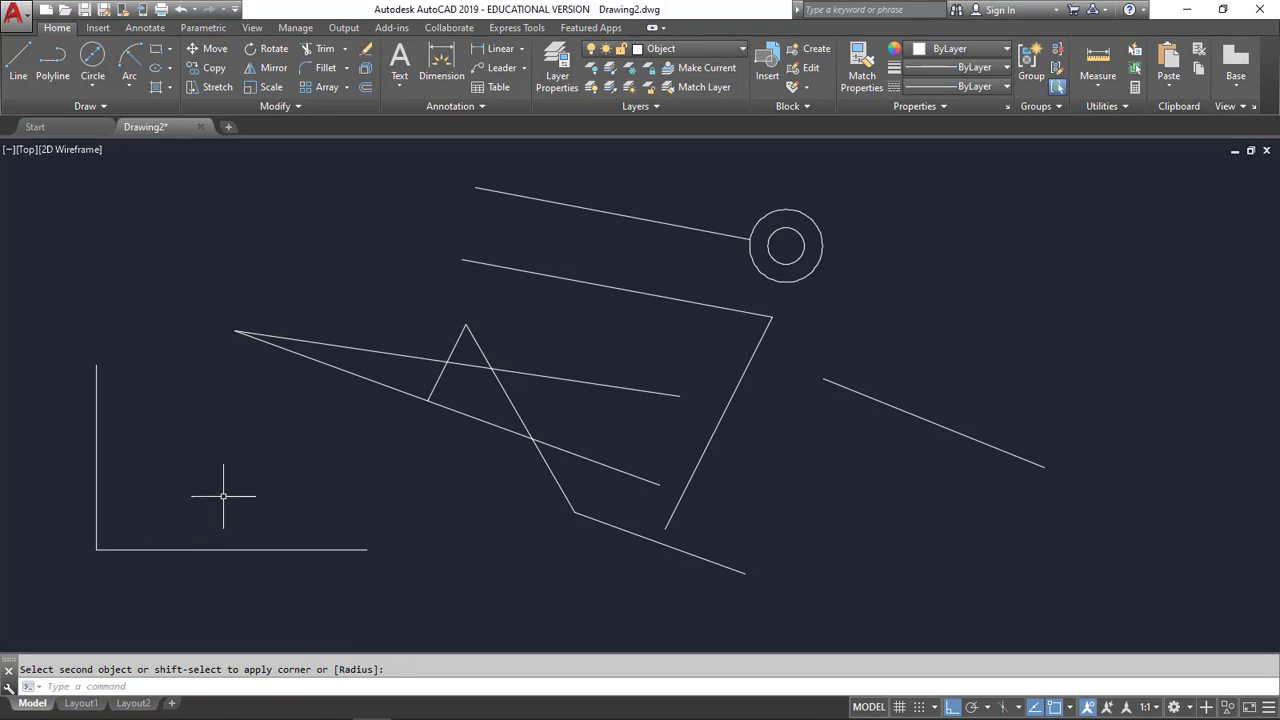
Round the corner between the vertical and horizontal lines with a 2" radius fillet.
left_click(327, 70)
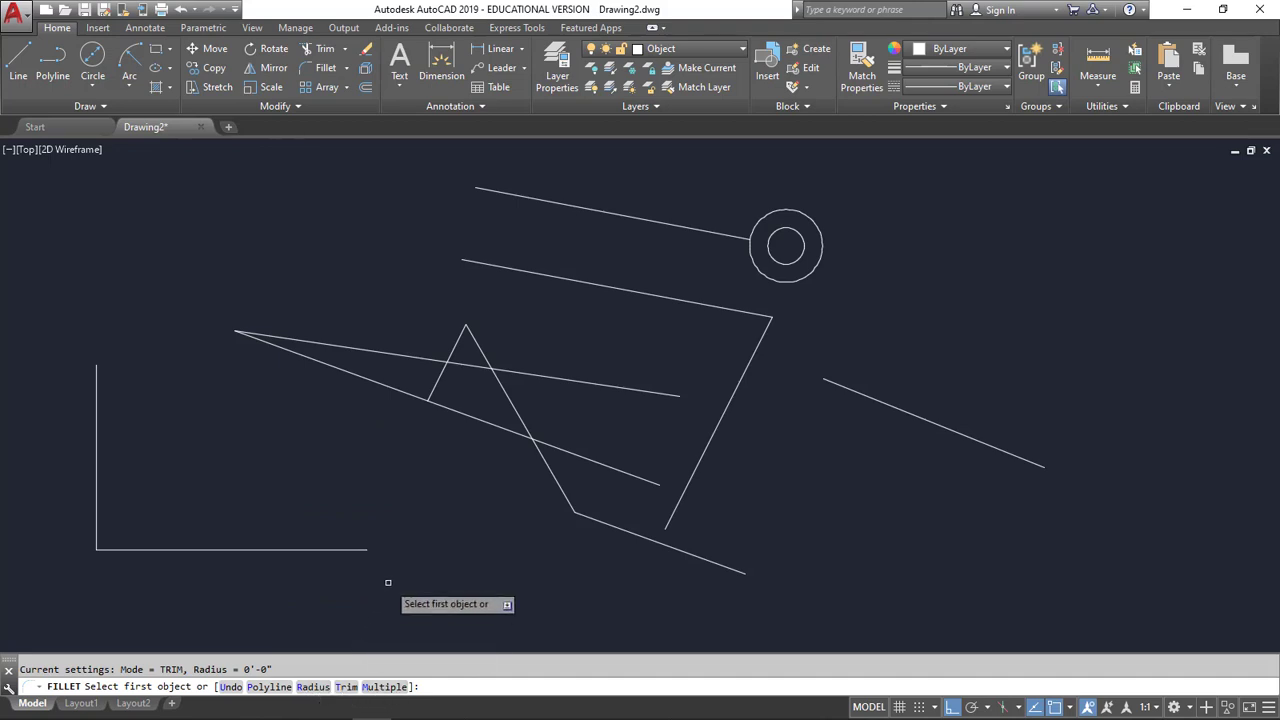
type("r")
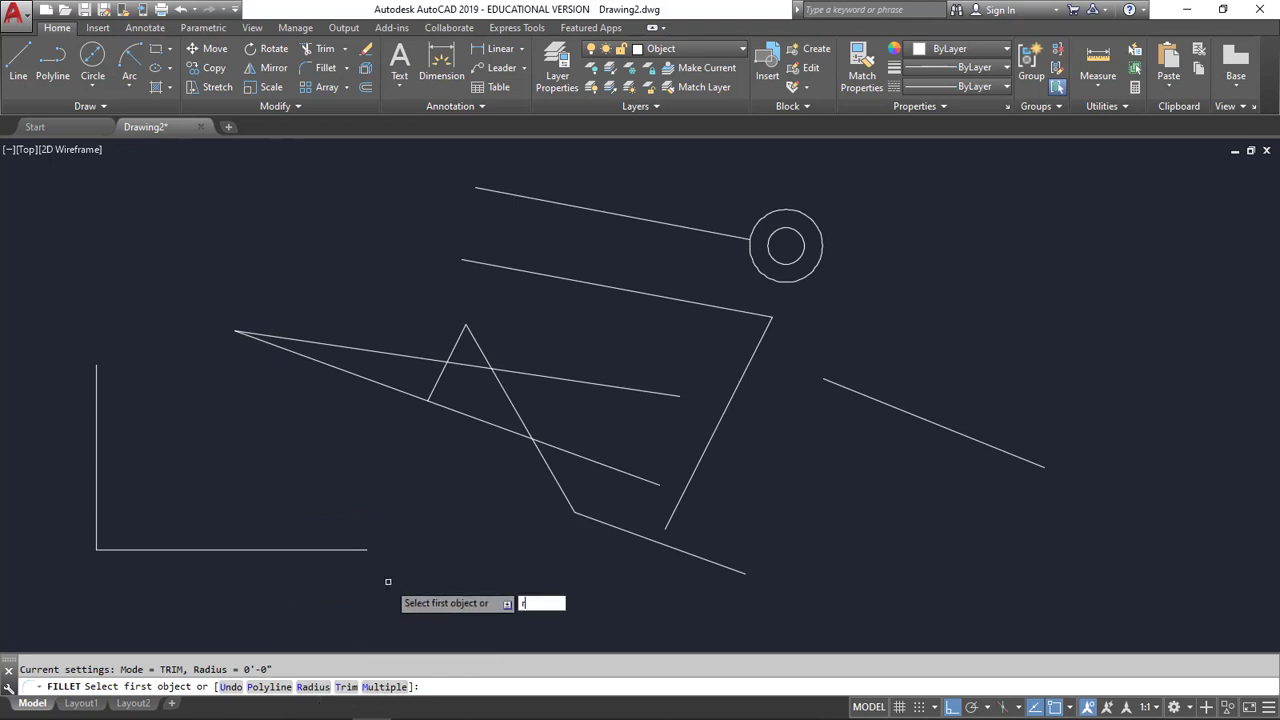
key("Return")
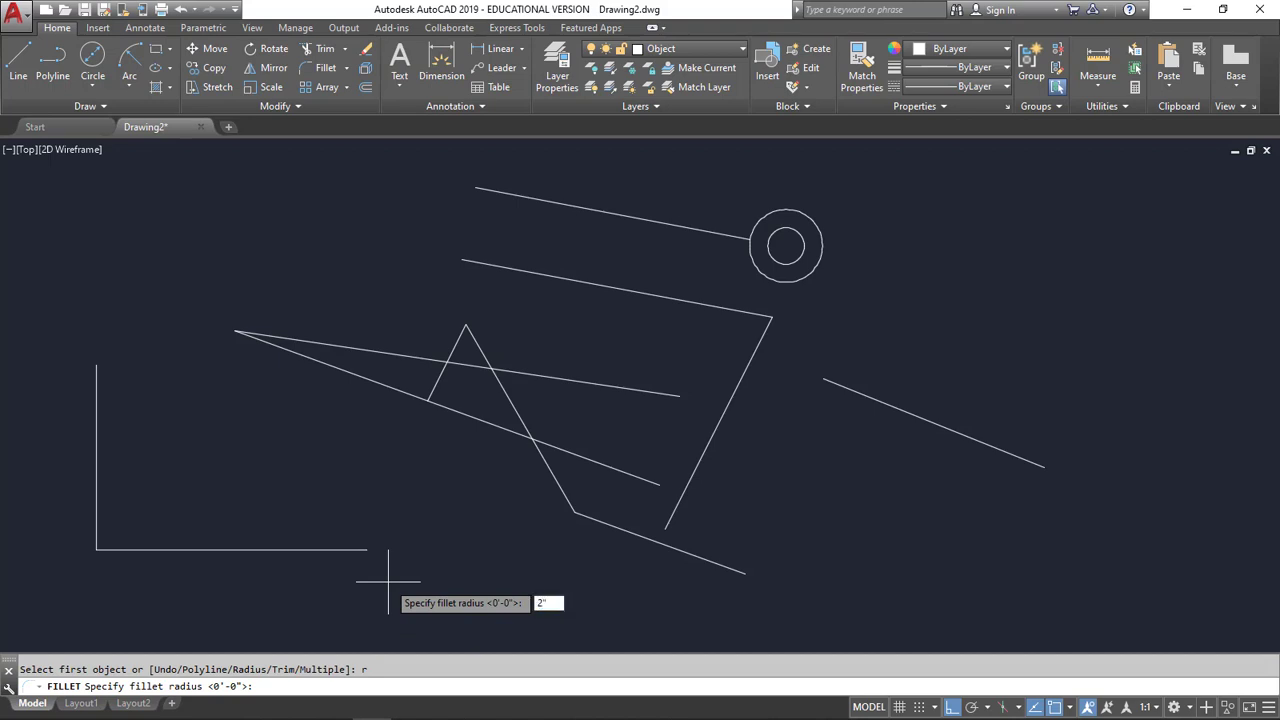
key("Return")
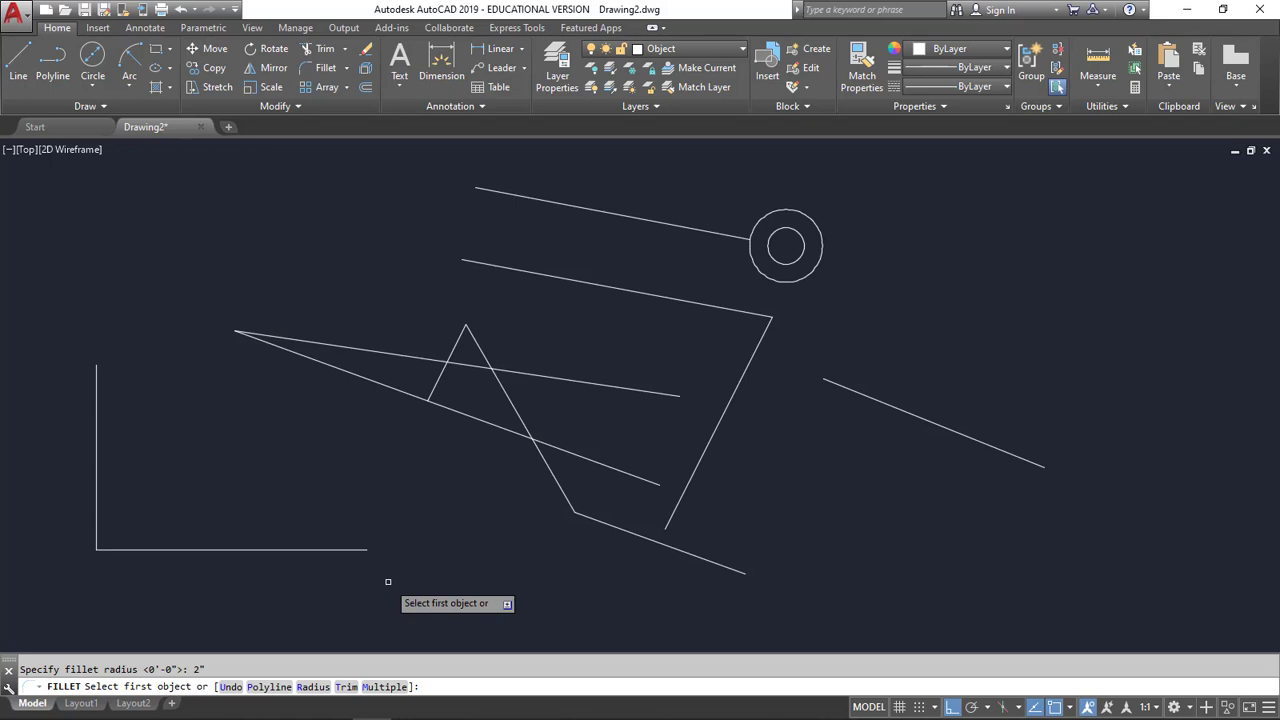
left_click(96, 478)
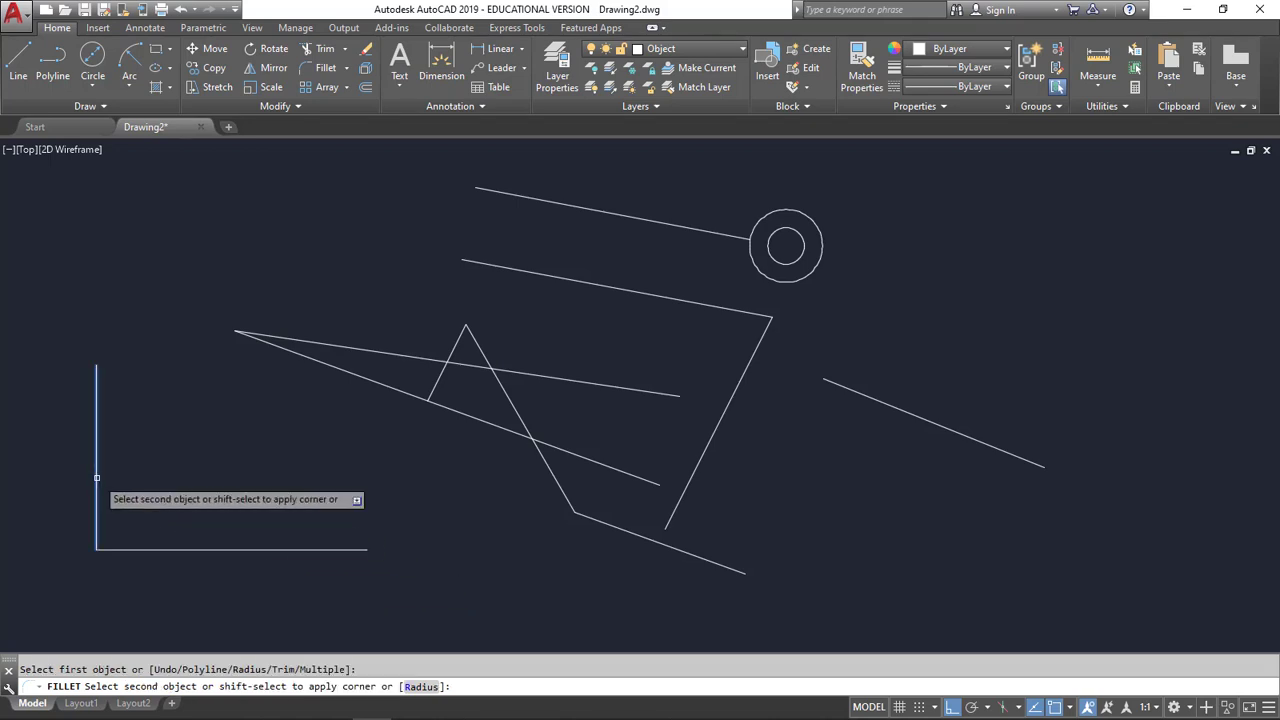
left_click(152, 548)
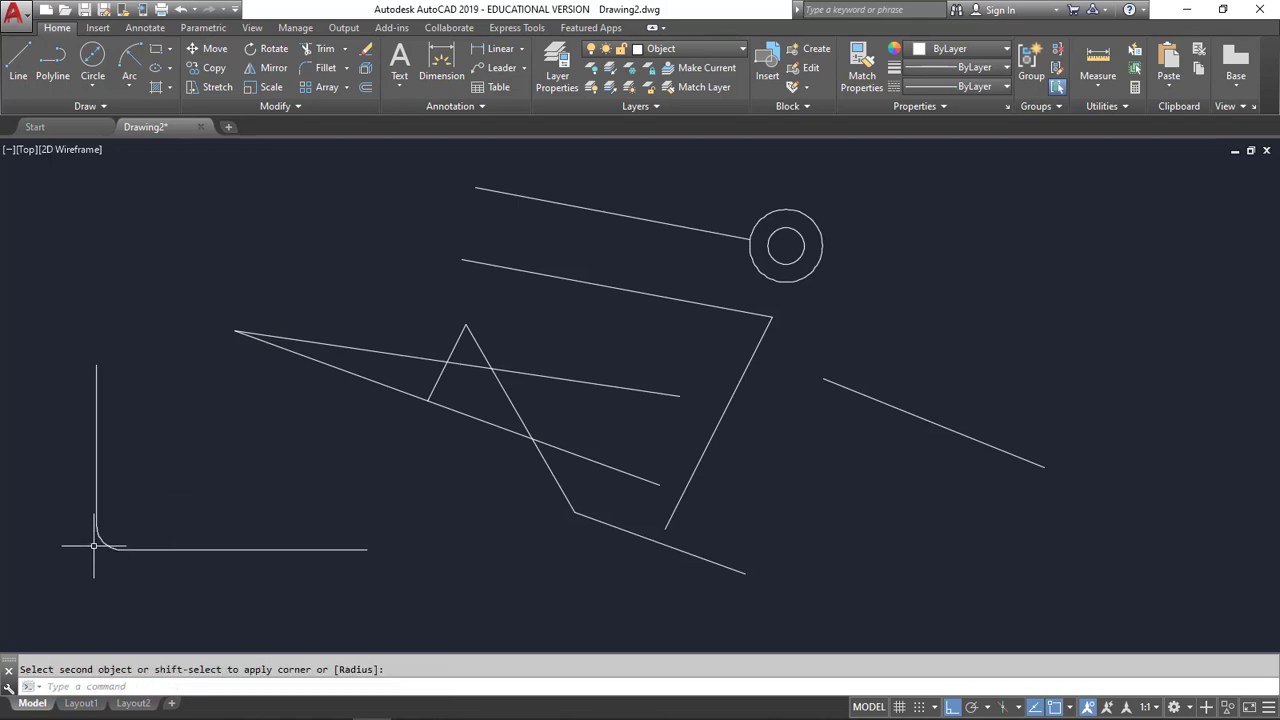
scroll(98, 542, "up", 5)
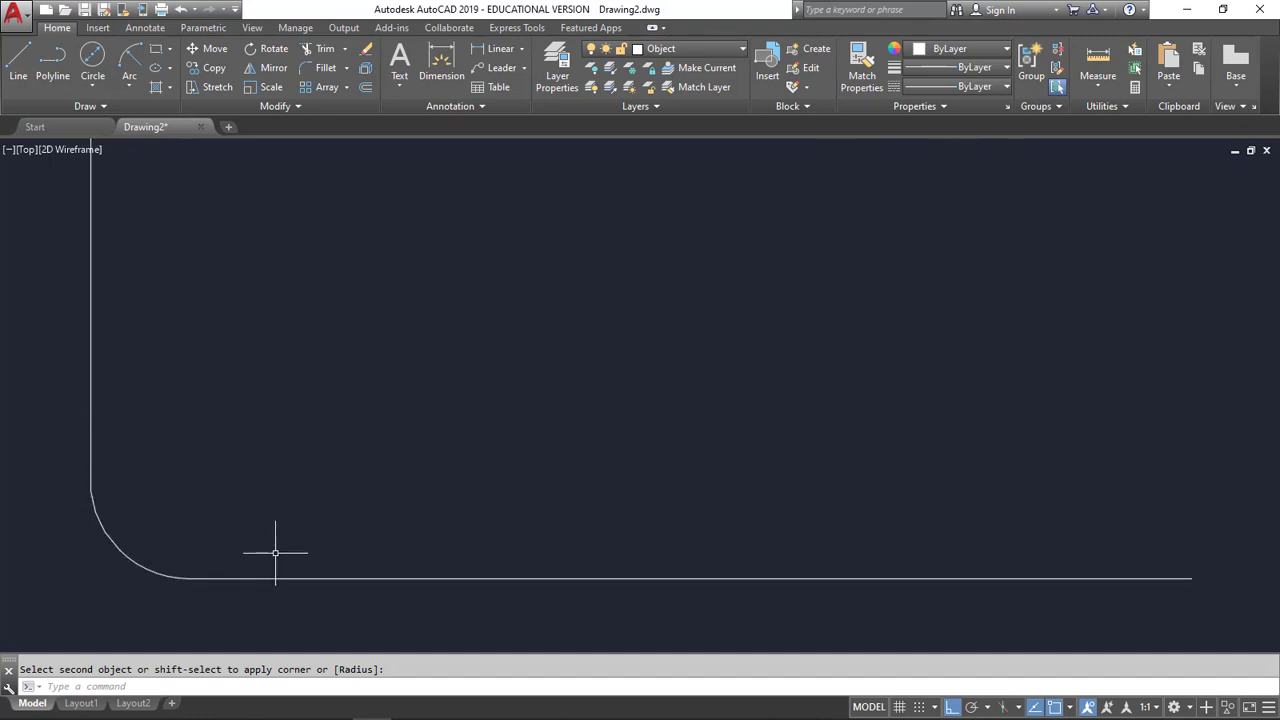
scroll(276, 551, "down", 6)
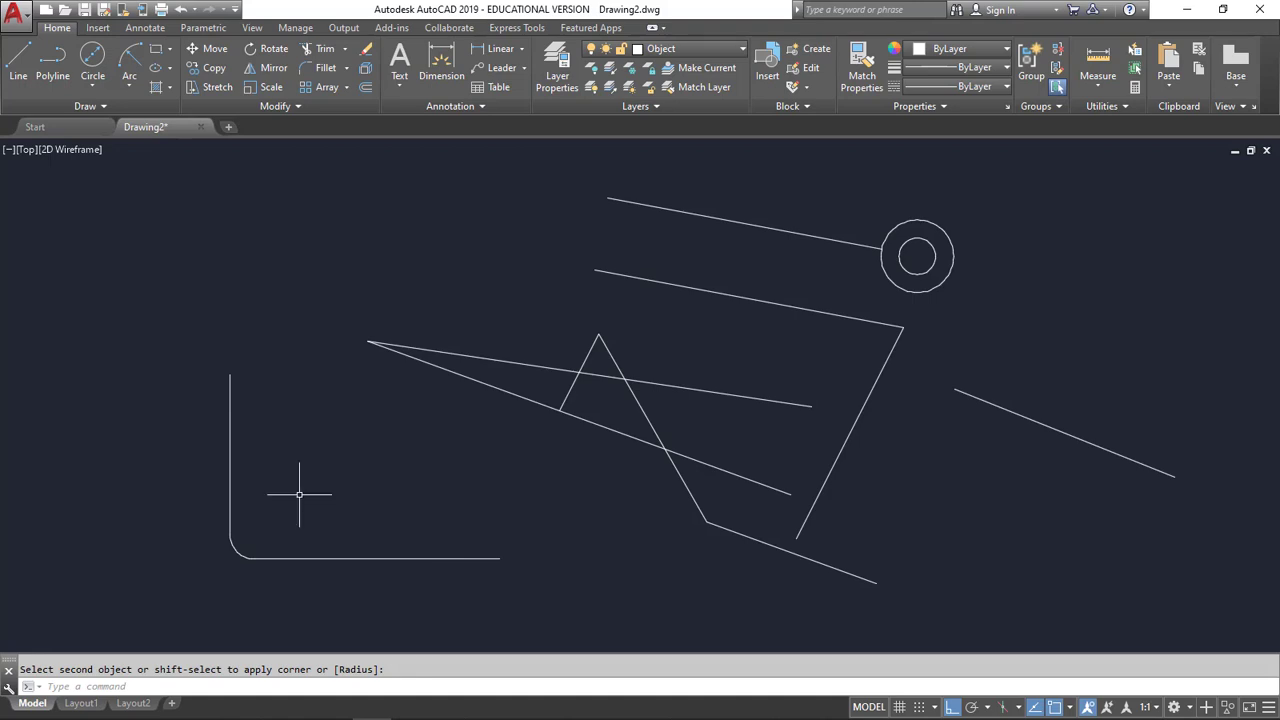
Copy the filleted corner by its arc to two spots above it and to the lowest sloping line's right endpoint, with Ortho mode off.
left_click(218, 70)
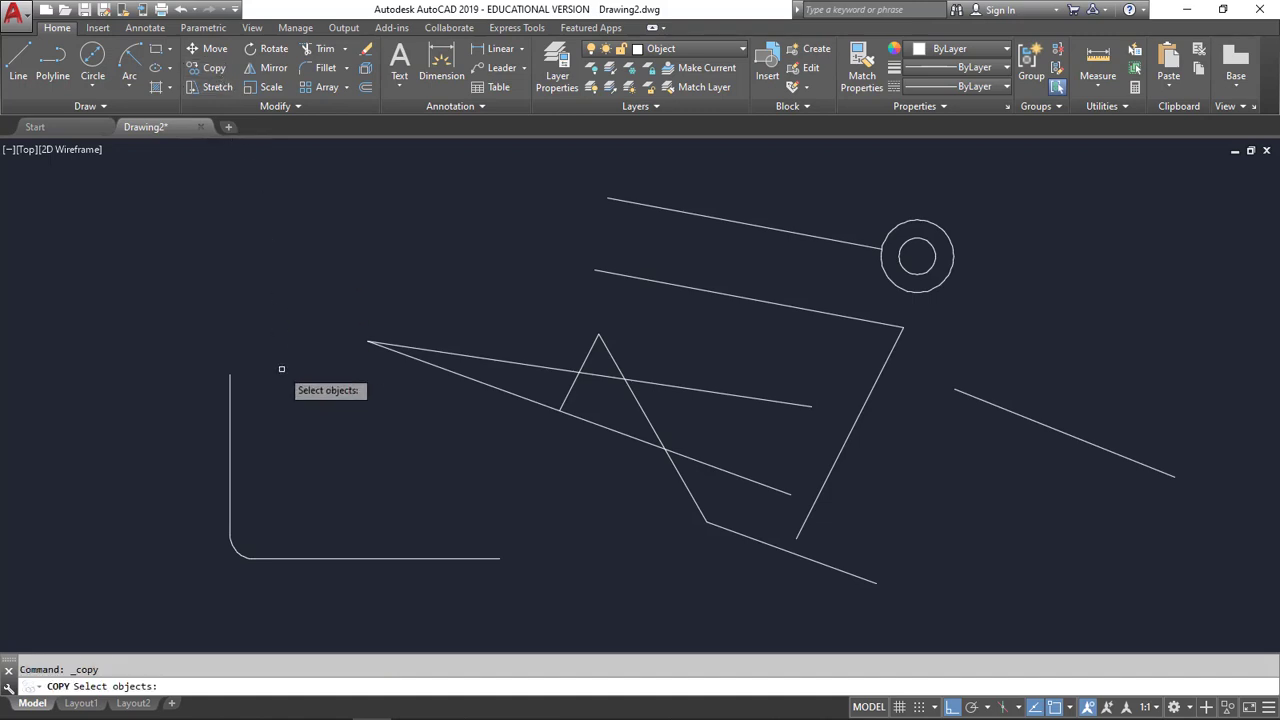
left_click(230, 402)
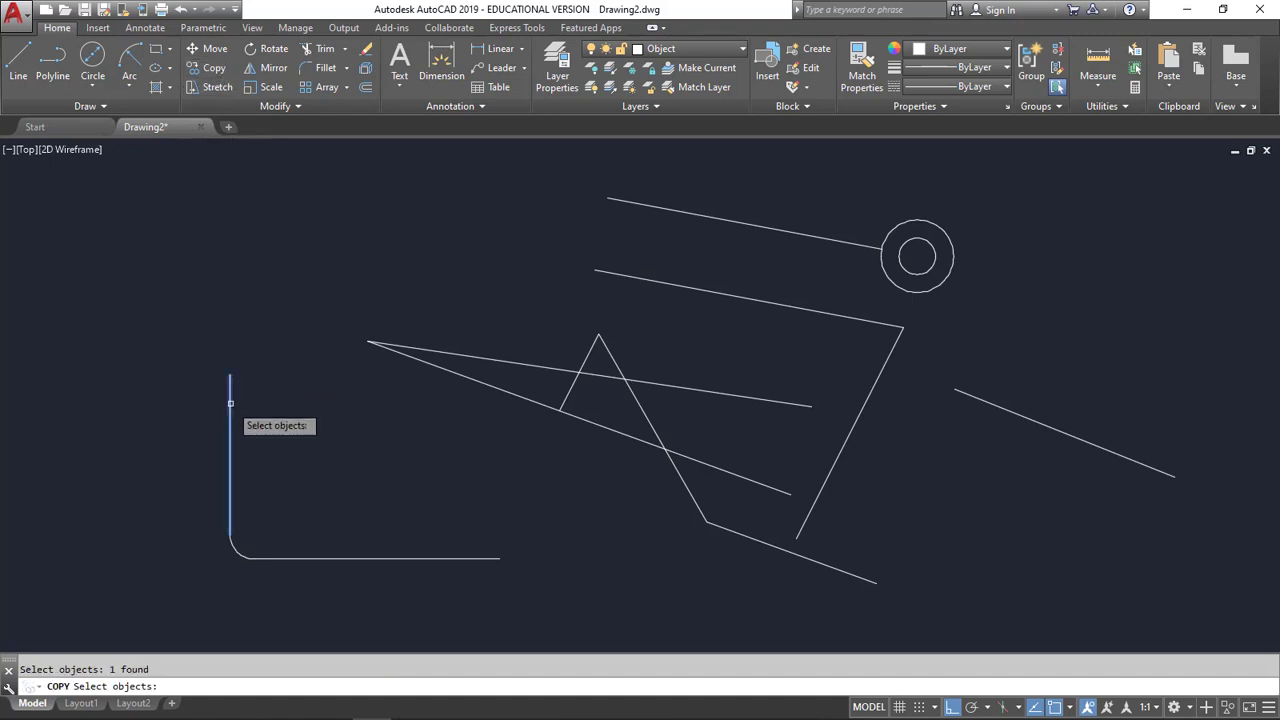
left_click(233, 549)
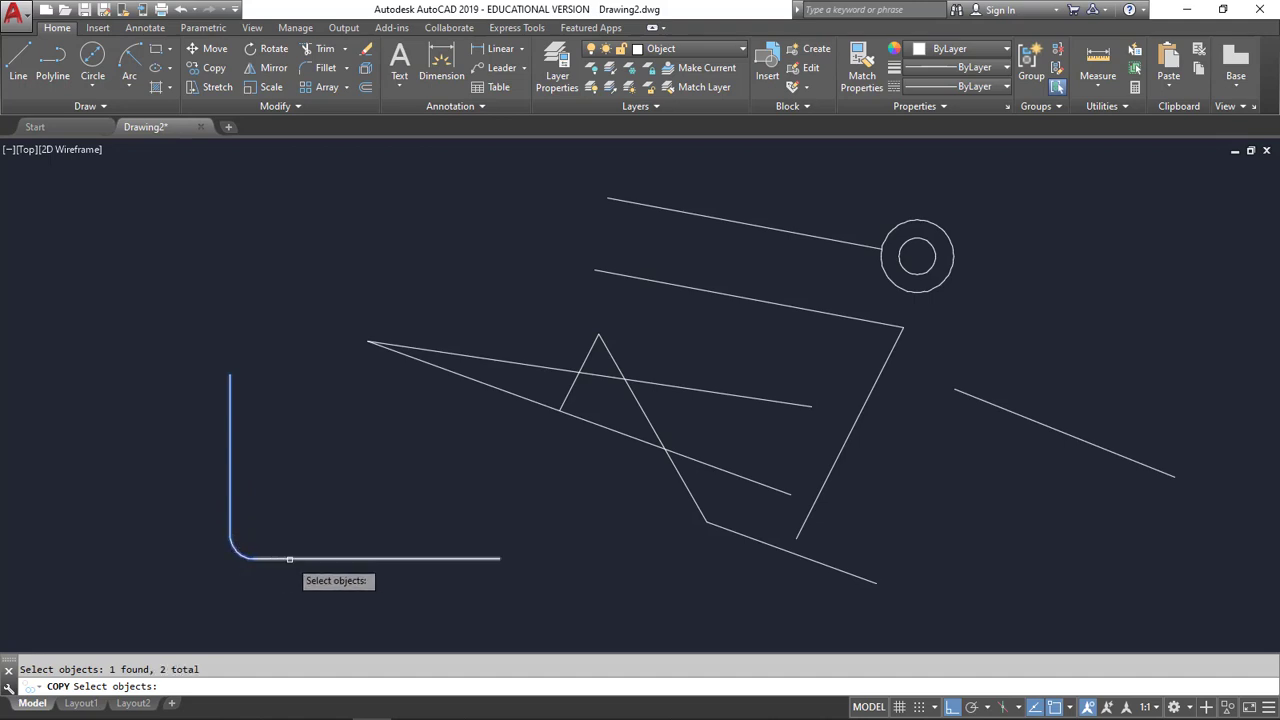
left_click(290, 559)
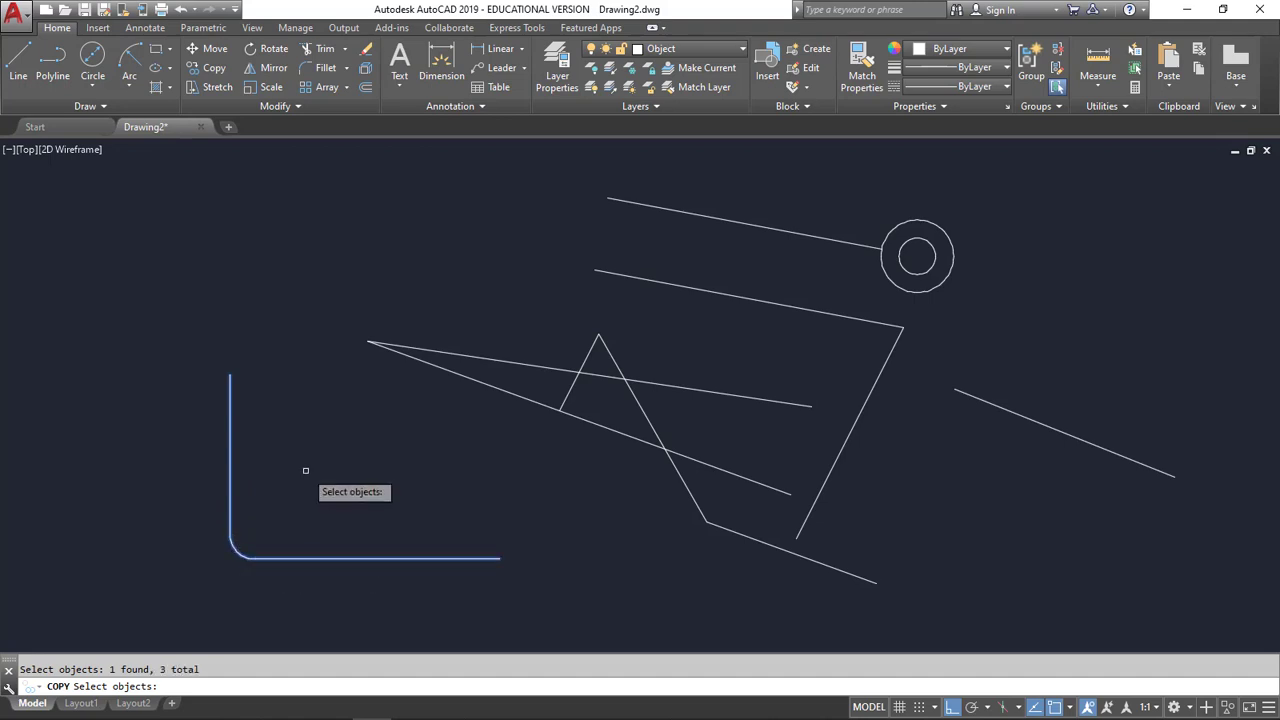
key("Return")
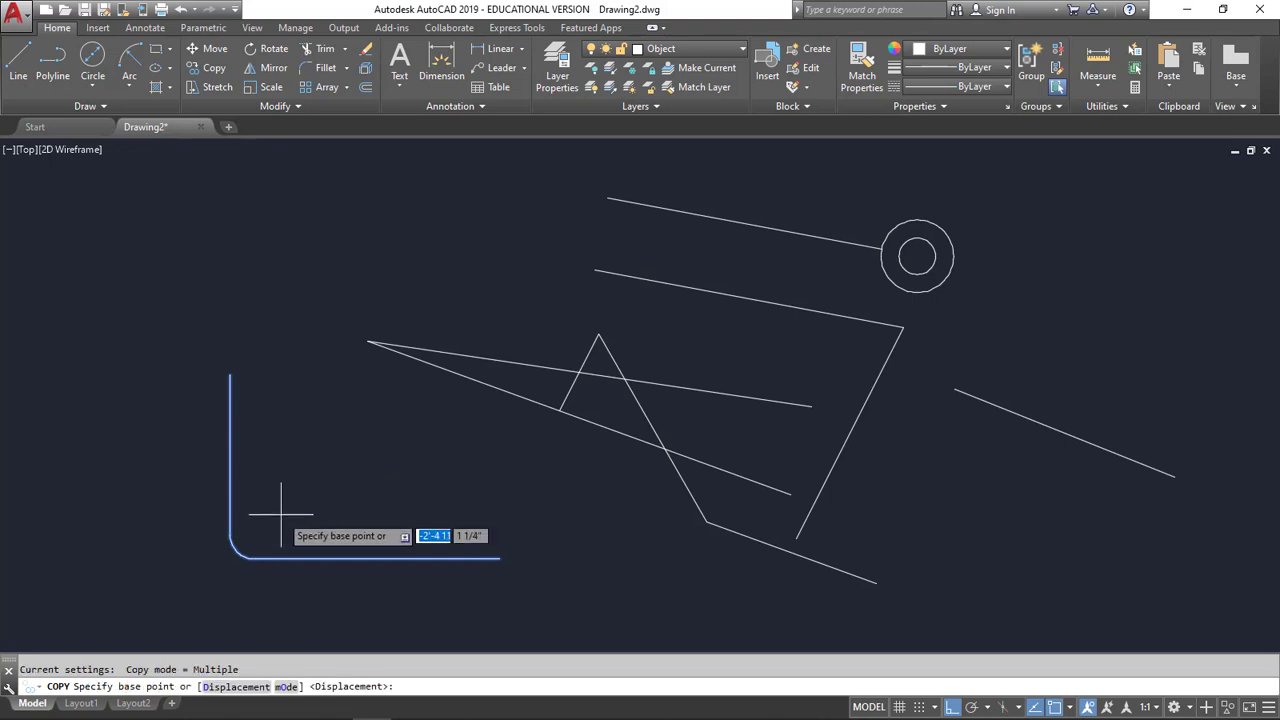
left_click(236, 553)
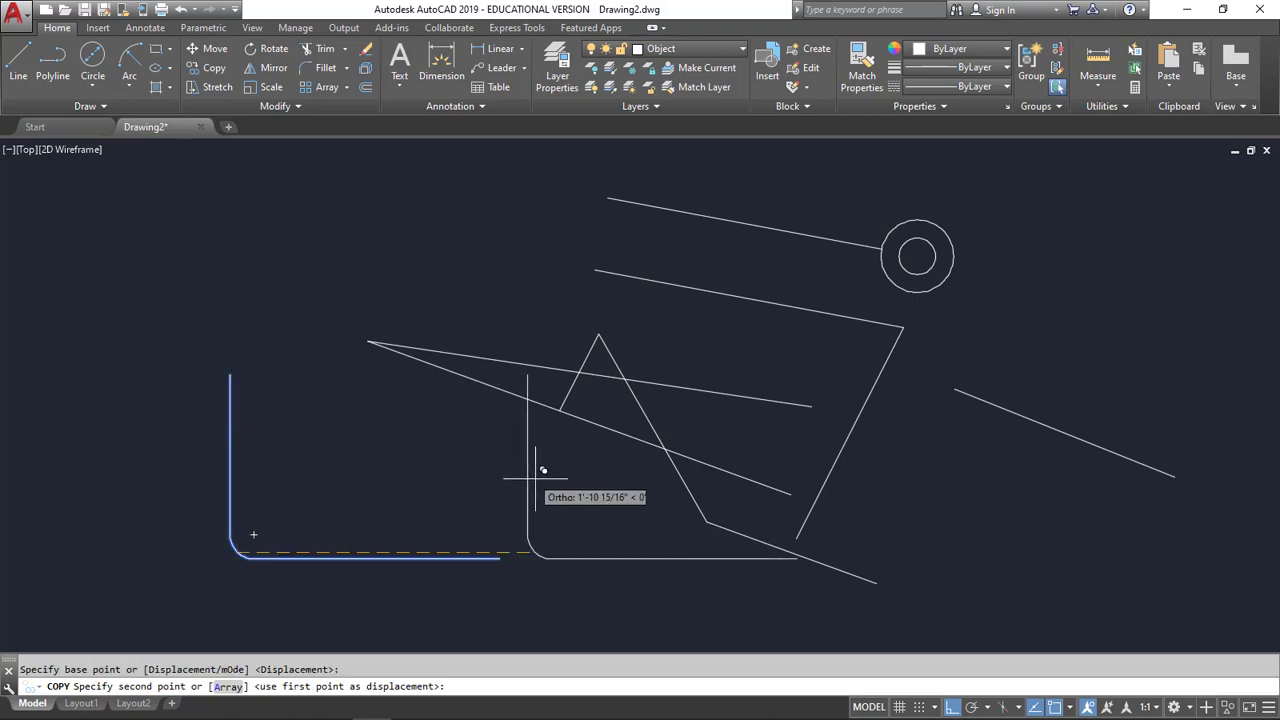
key("F8")
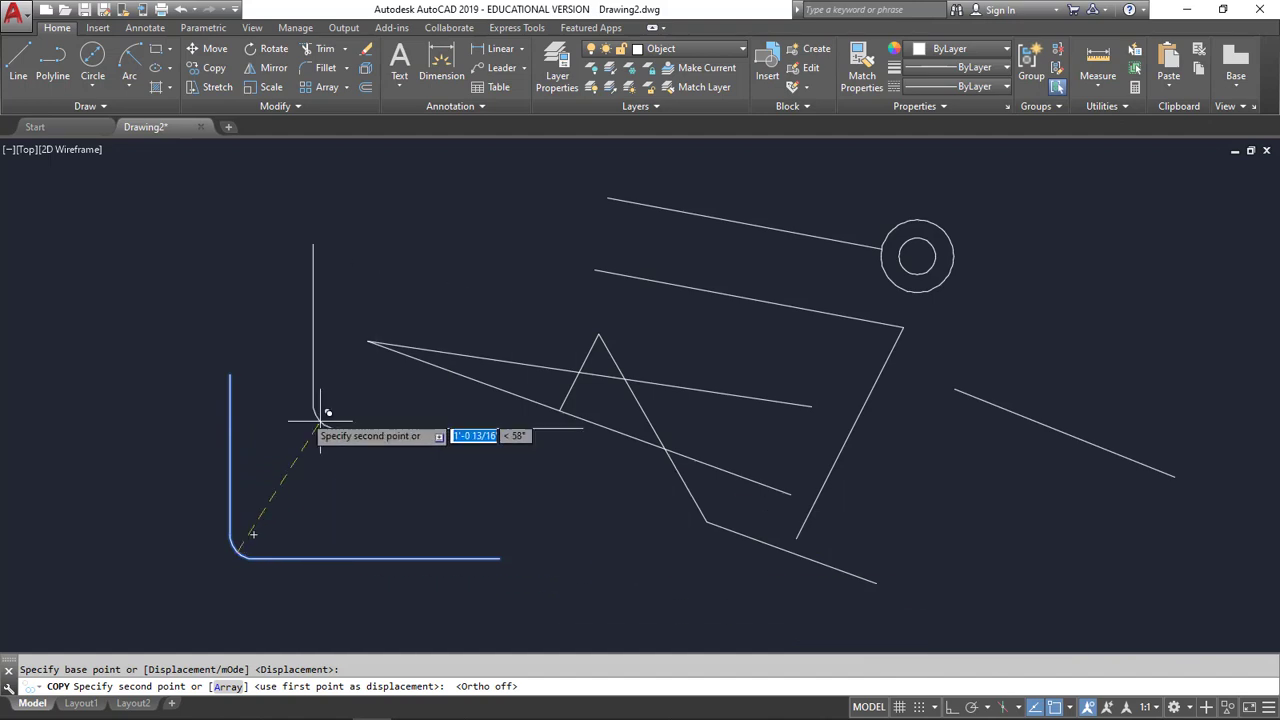
left_click(128, 321)
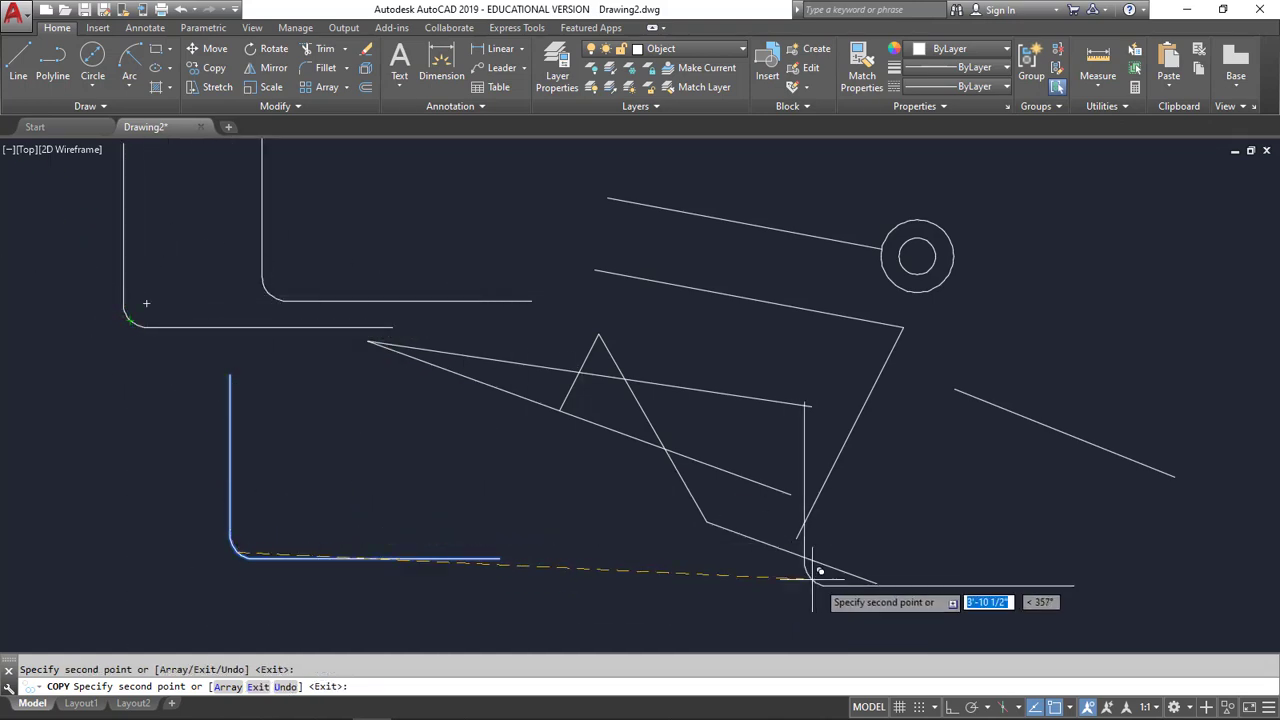
left_click(875, 585)
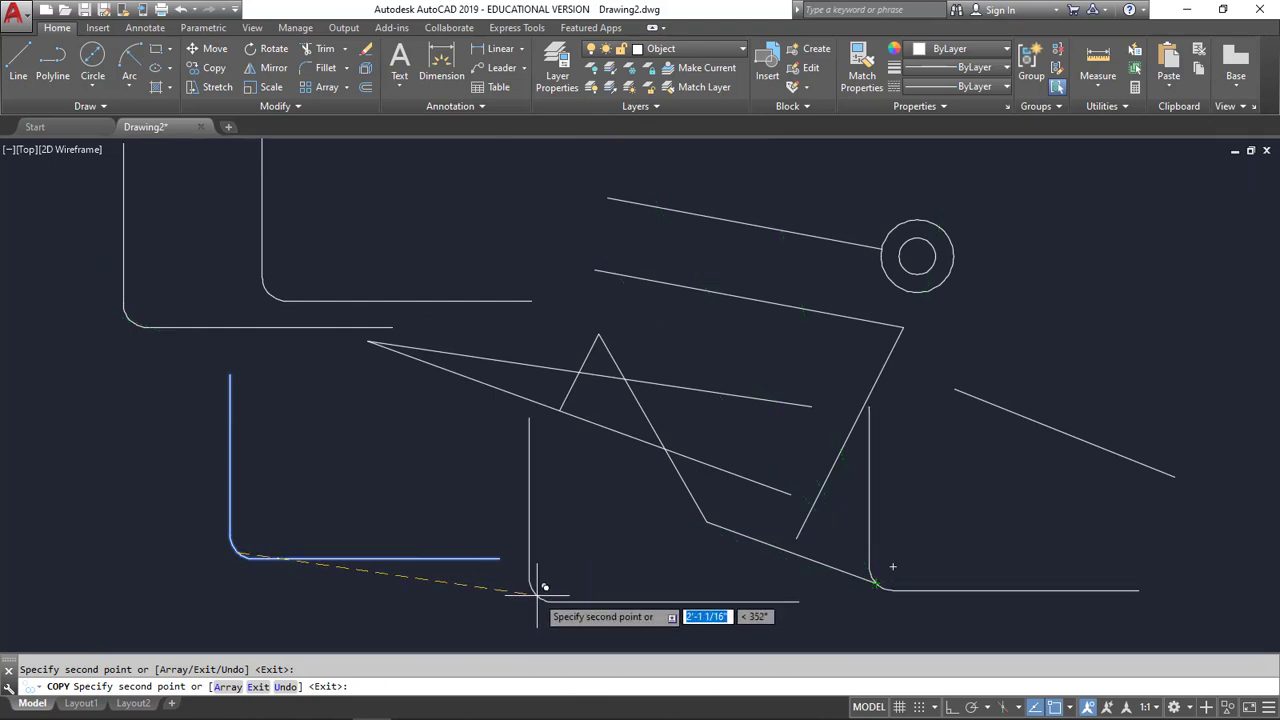
key("Return")
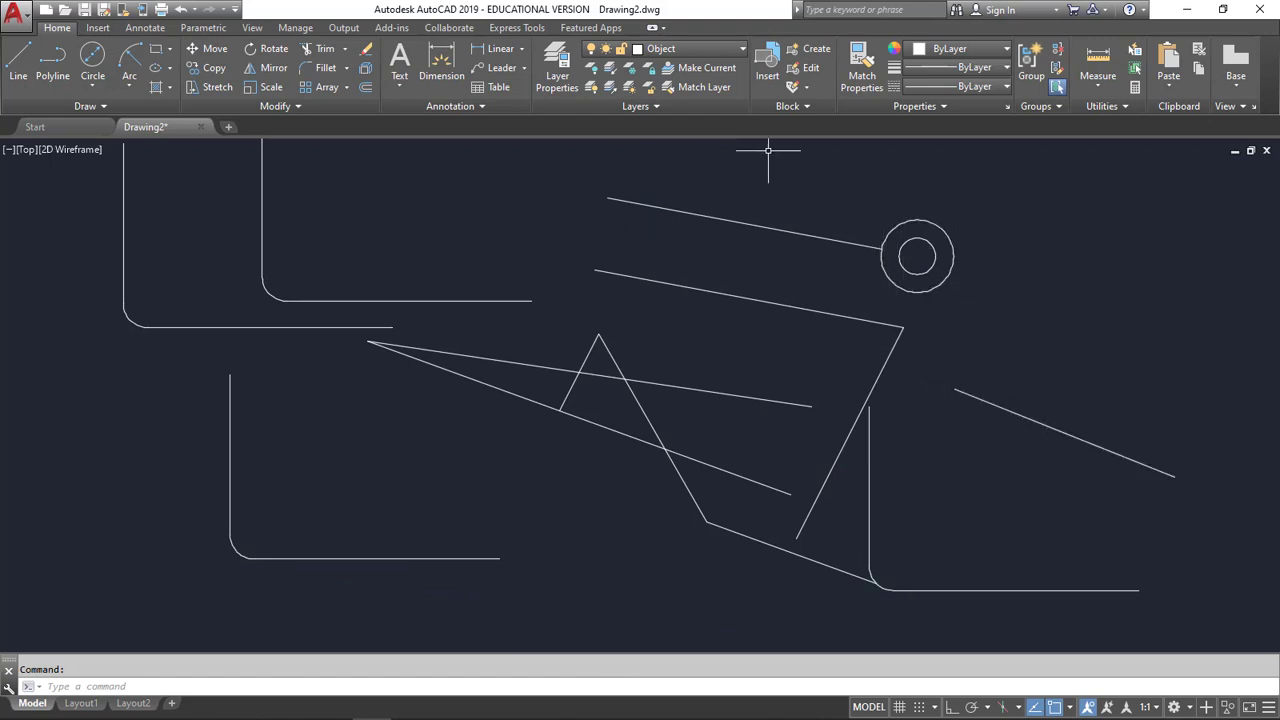
Copy the two concentric circles from their center to both endpoints of the detached sloping line below them.
left_click(218, 74)
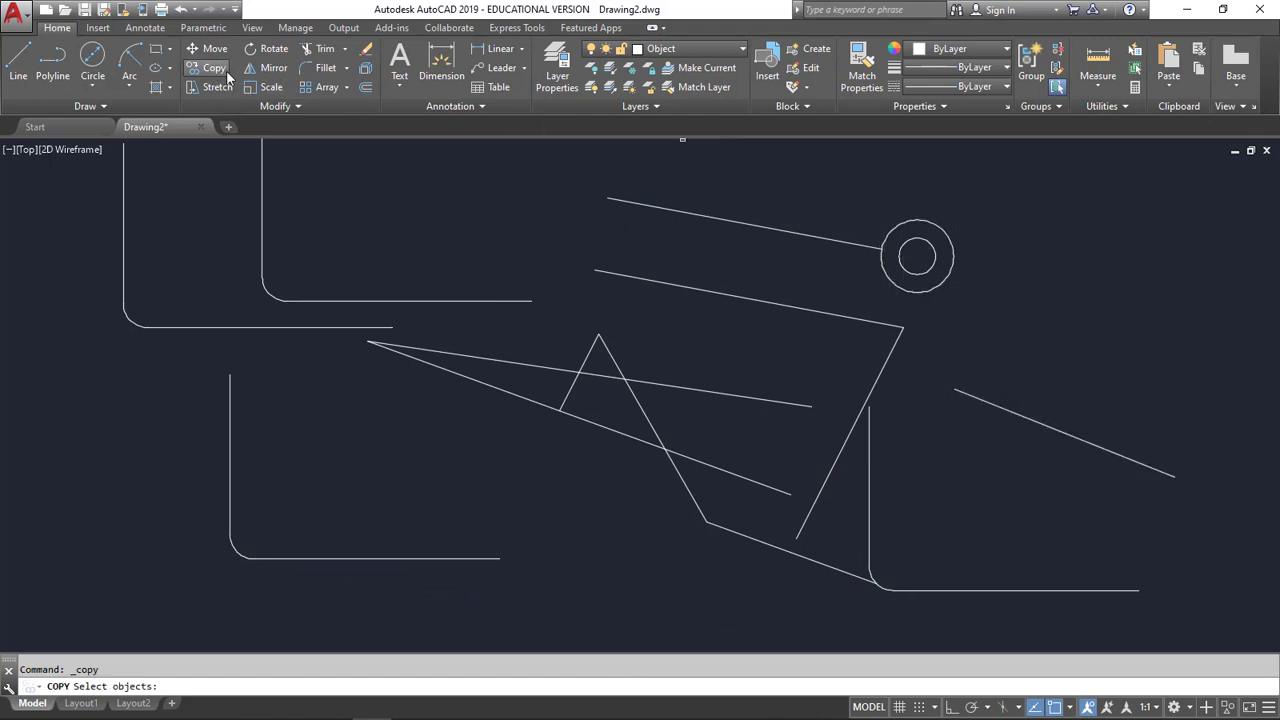
left_click(944, 233)
left_click(934, 251)
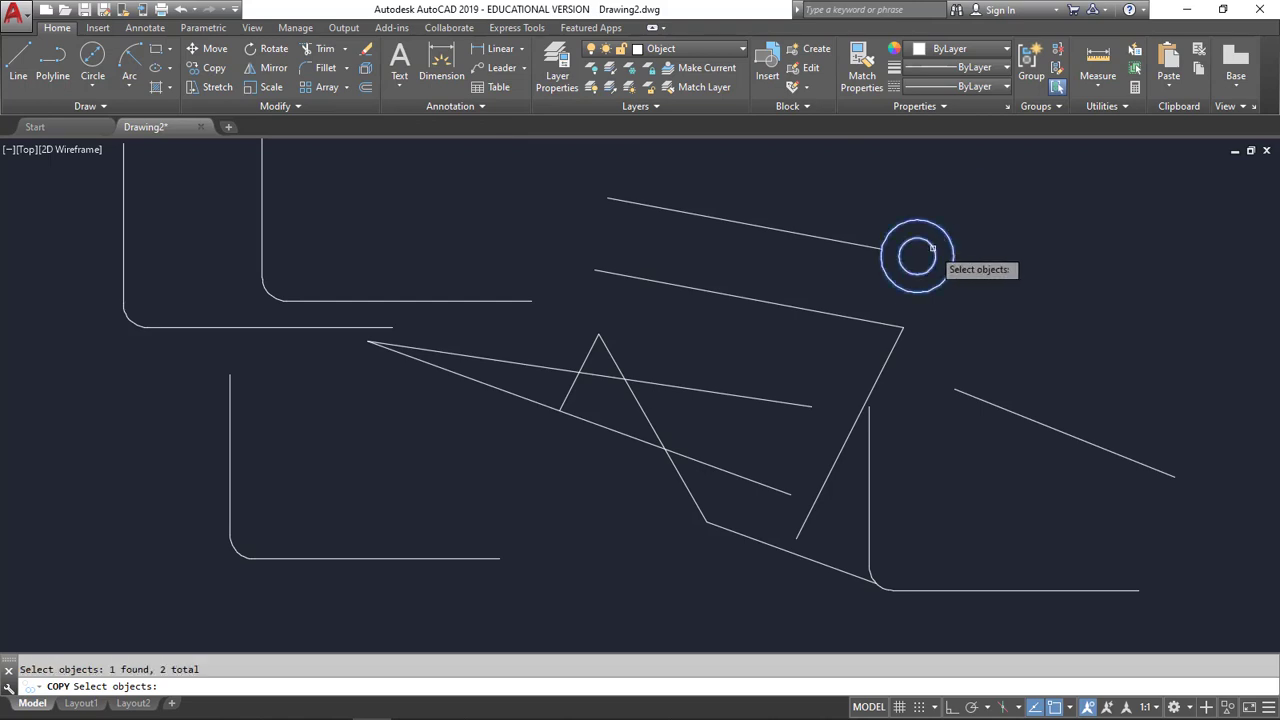
key("Return")
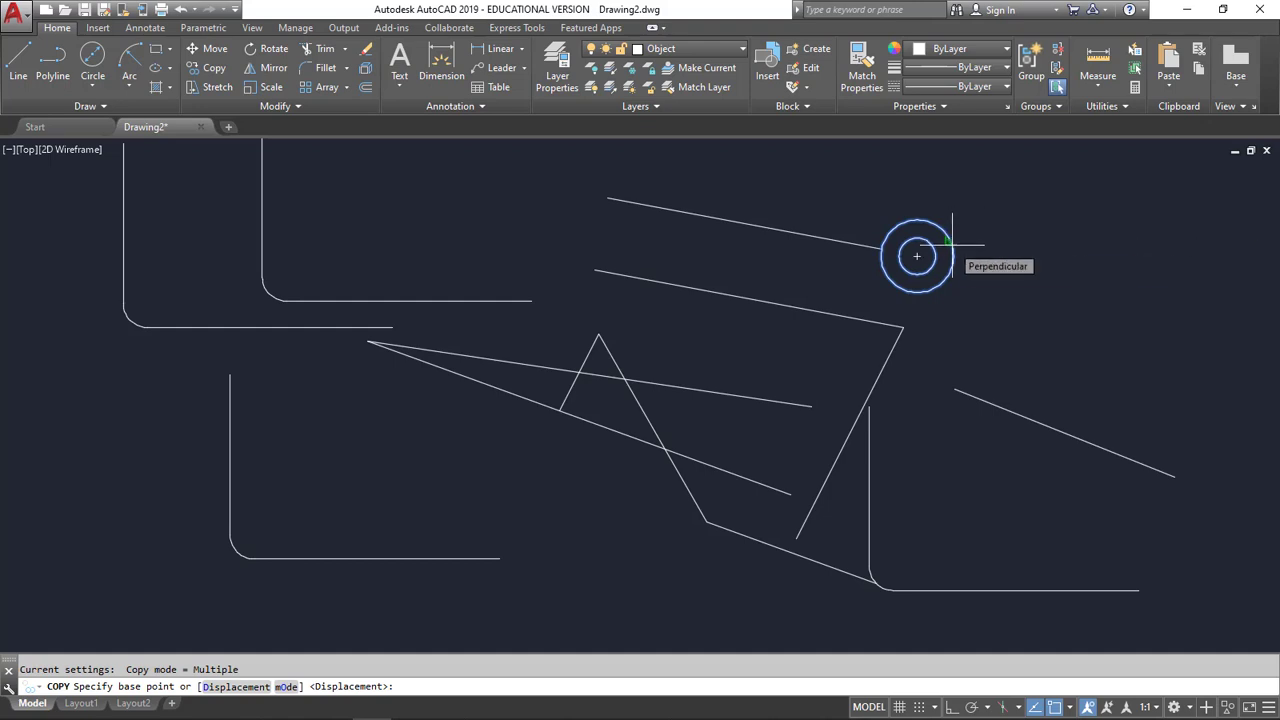
left_click(917, 257)
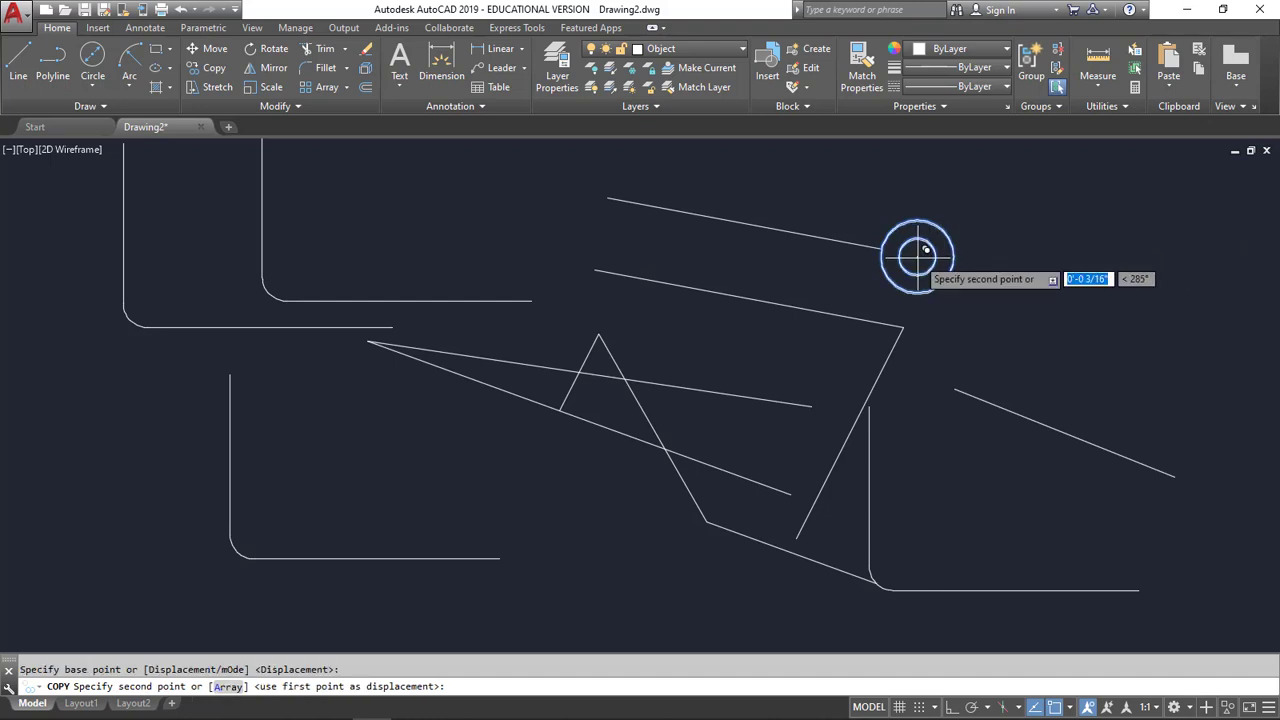
left_click(955, 388)
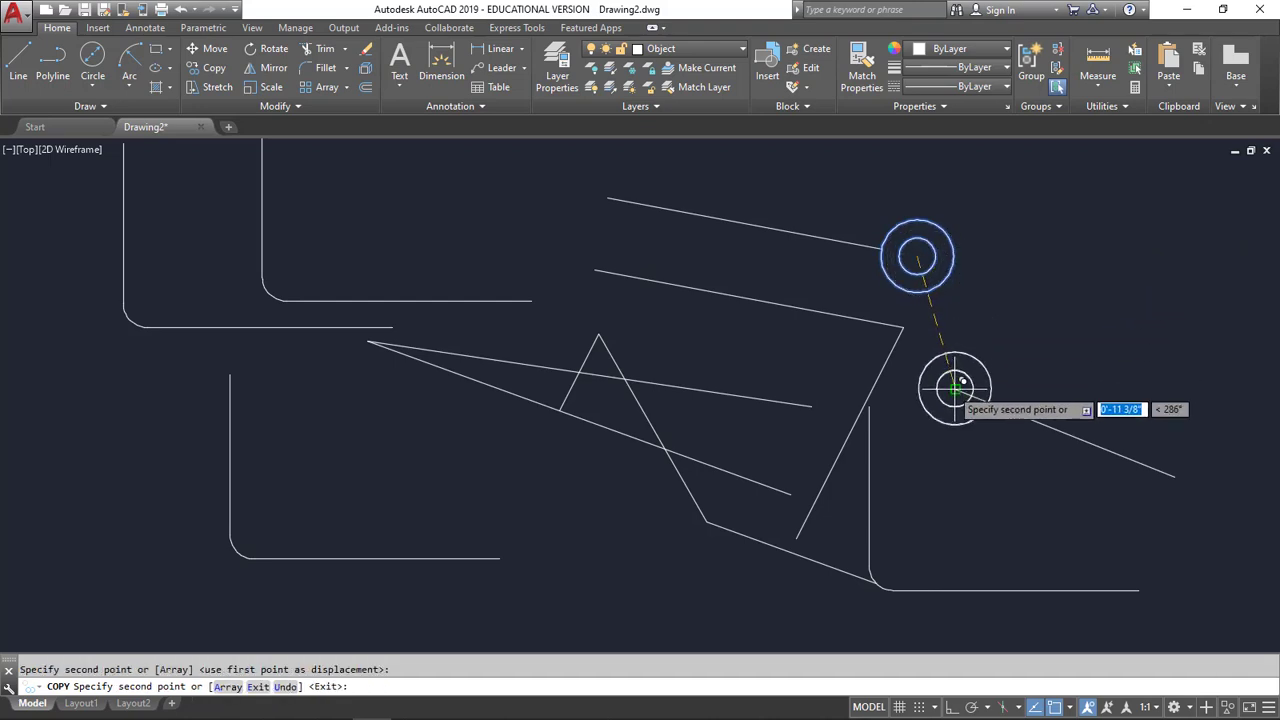
left_click(1174, 476)
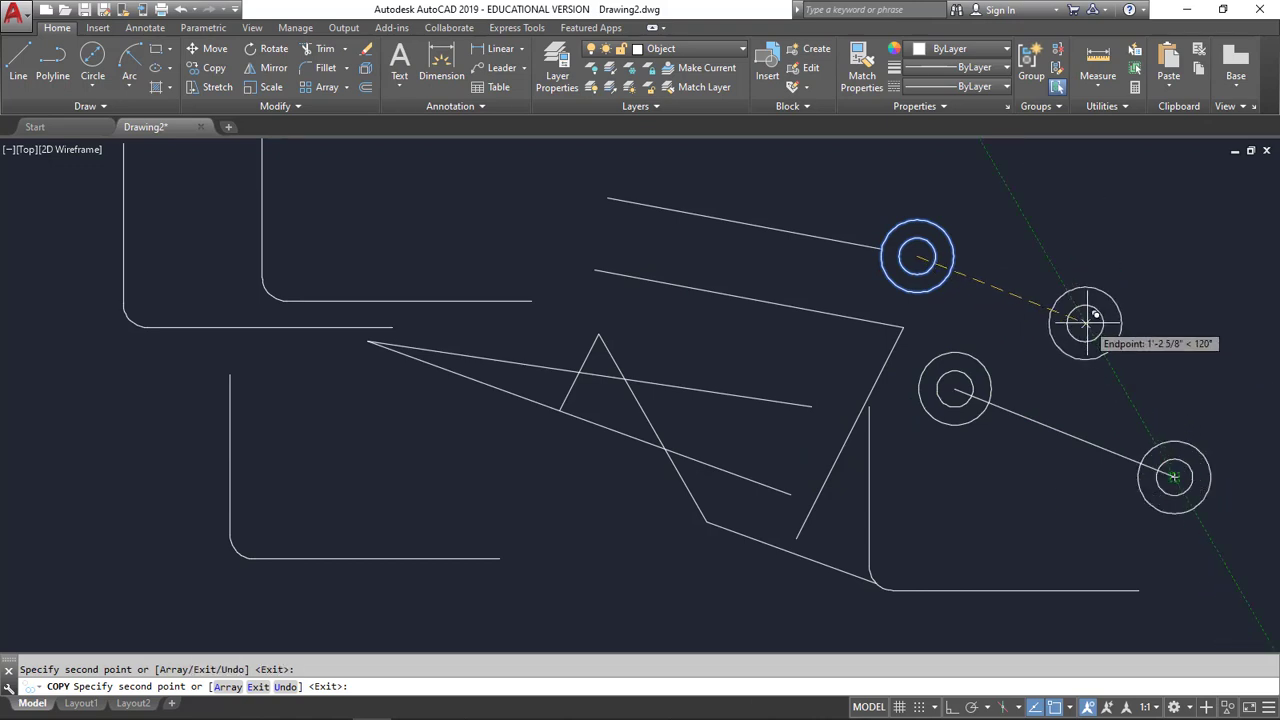
key("Escape")
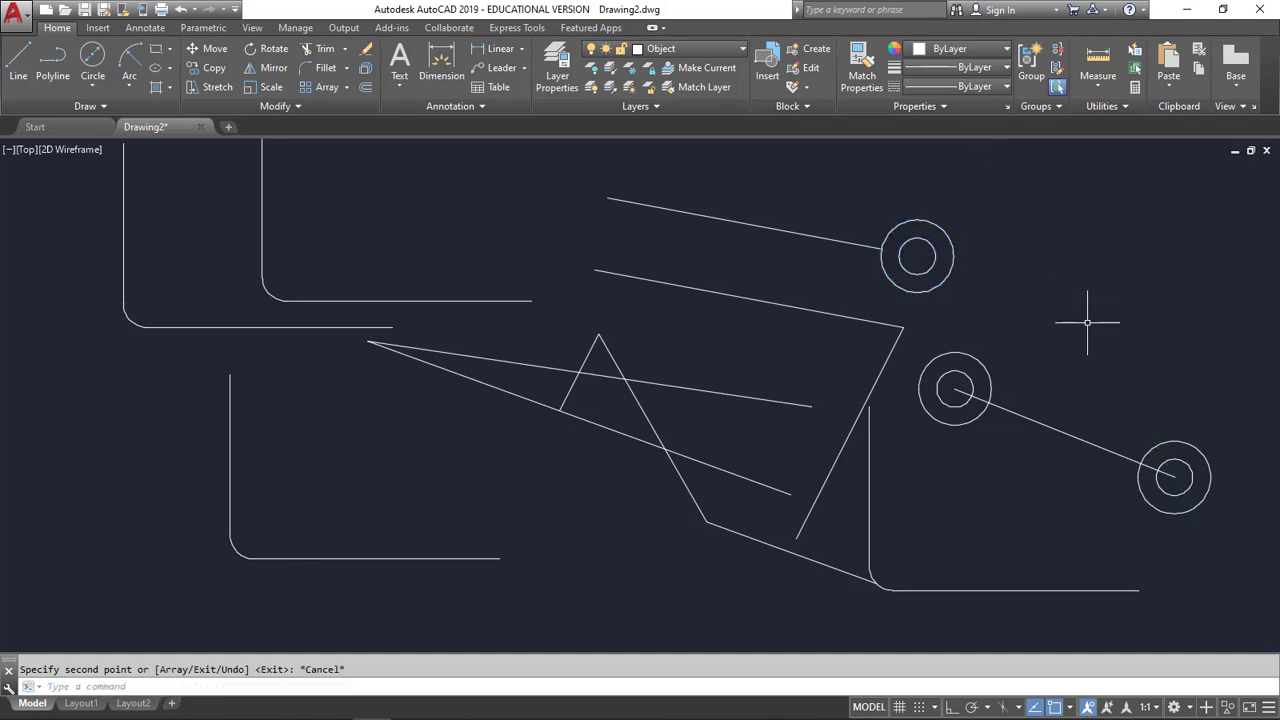